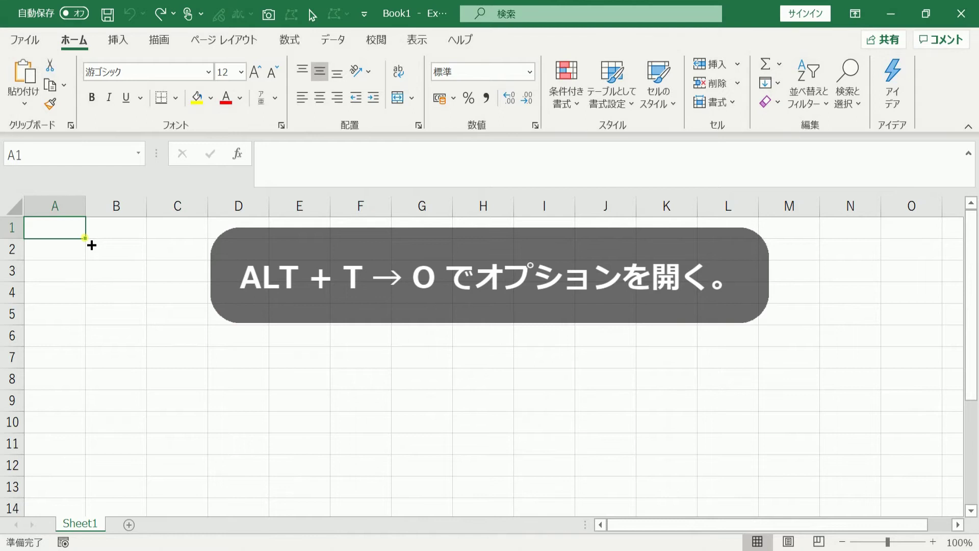
Turn on the 開発 tab under リボンのユーザー設定 in Excel Options
{"action": "key", "text": "alt+t"}
{"action": "key", "text": "o"}
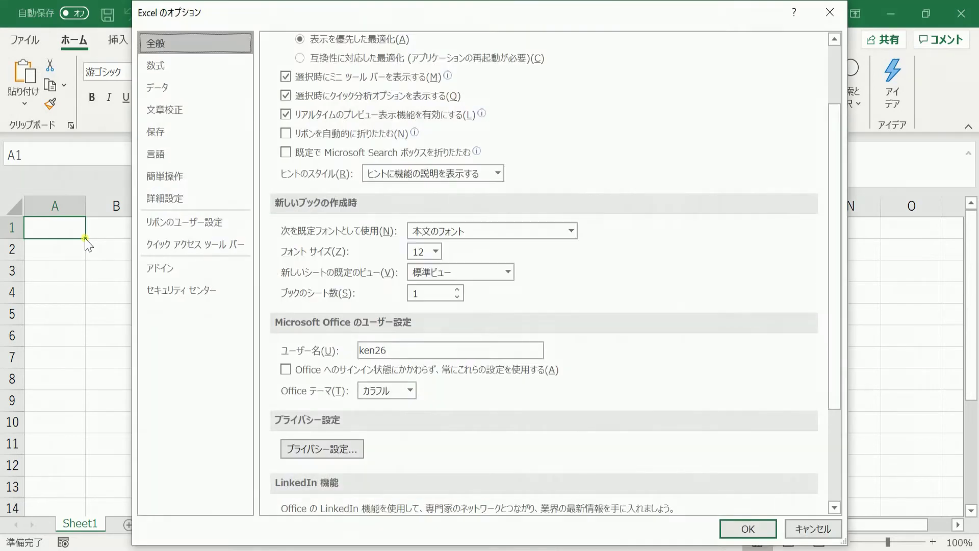
{"action": "left_click", "coordinate": [177, 223]}
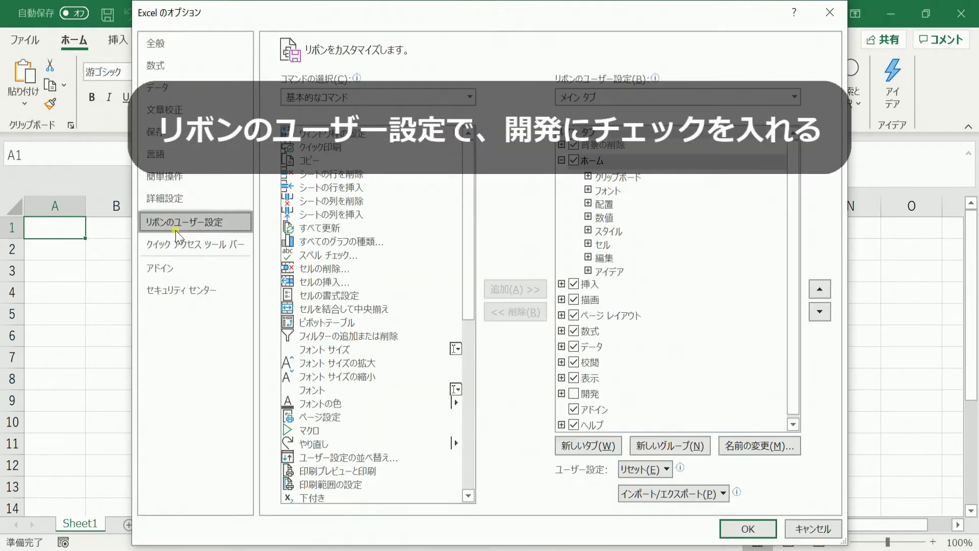
{"action": "left_click", "coordinate": [572, 394]}
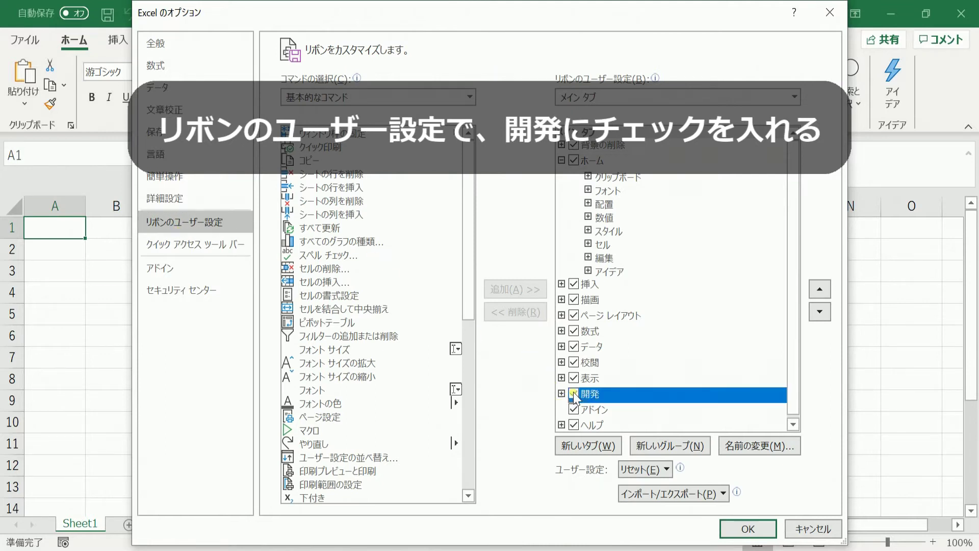
{"action": "left_click", "coordinate": [735, 529]}
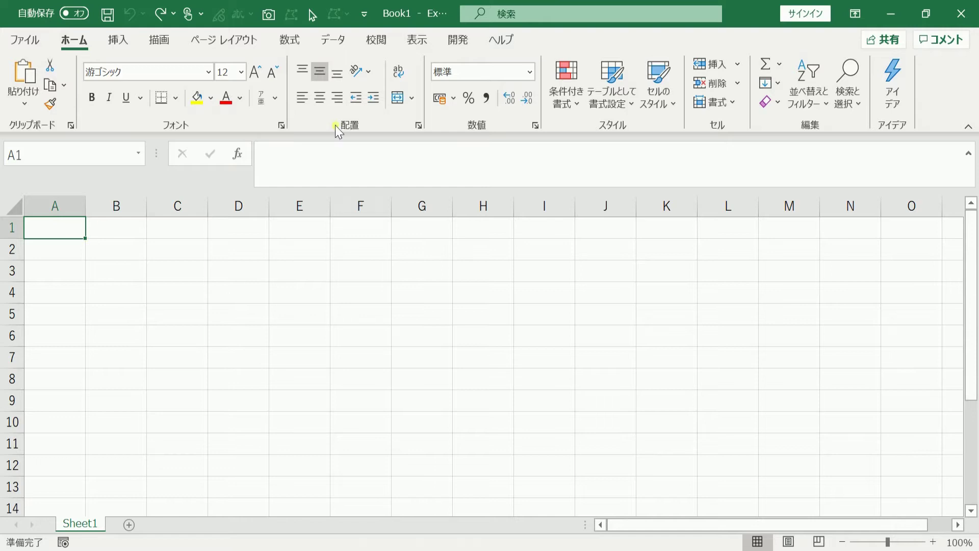
Draw an ActiveX toggle button from the 開発 tab across rows 2–3 near column B
{"action": "left_click", "coordinate": [457, 40]}
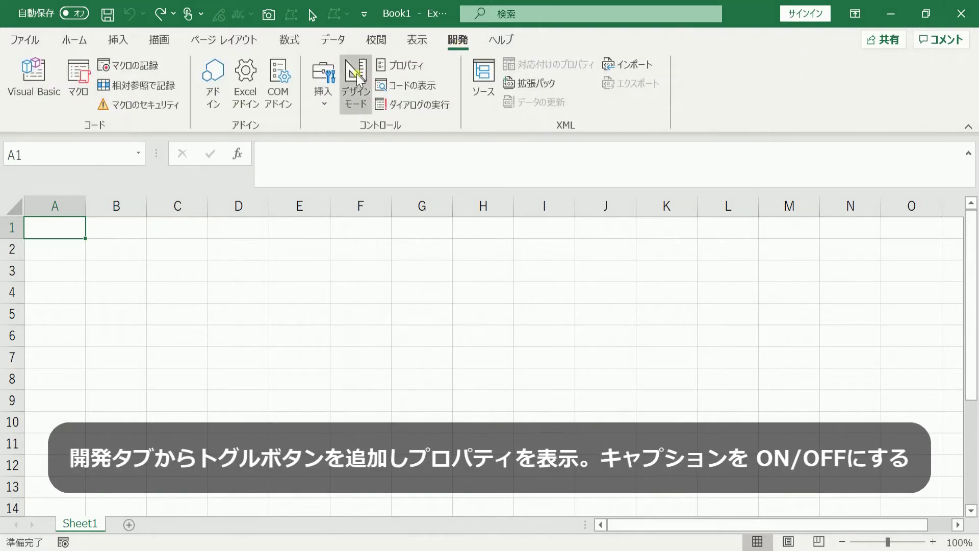
{"action": "left_click", "coordinate": [327, 101]}
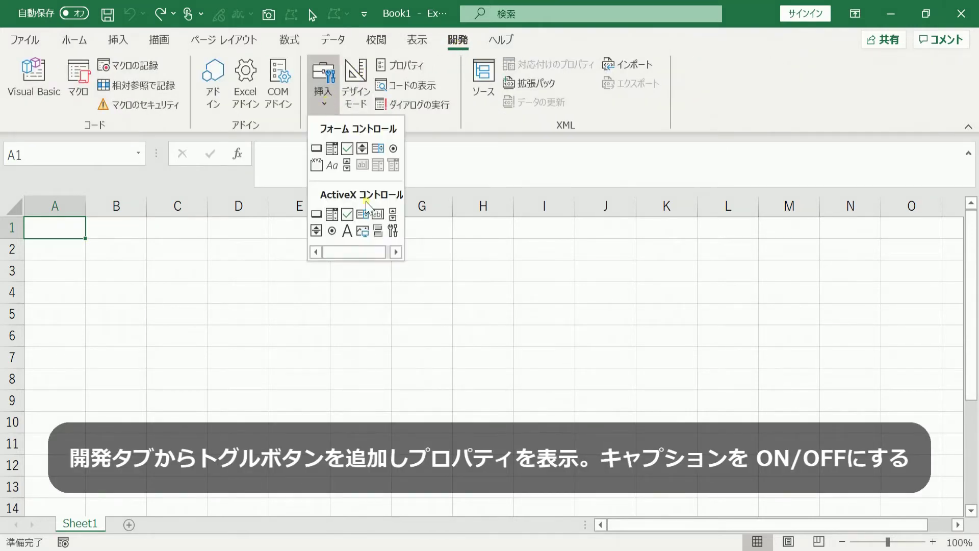
{"action": "left_click", "coordinate": [377, 230]}
{"action": "mouse_move", "coordinate": [64, 243]}
{"action": "left_mouse_down"}
{"action": "mouse_move", "coordinate": [76, 255]}
{"action": "mouse_move", "coordinate": [196, 264]}
{"action": "left_mouse_up"}
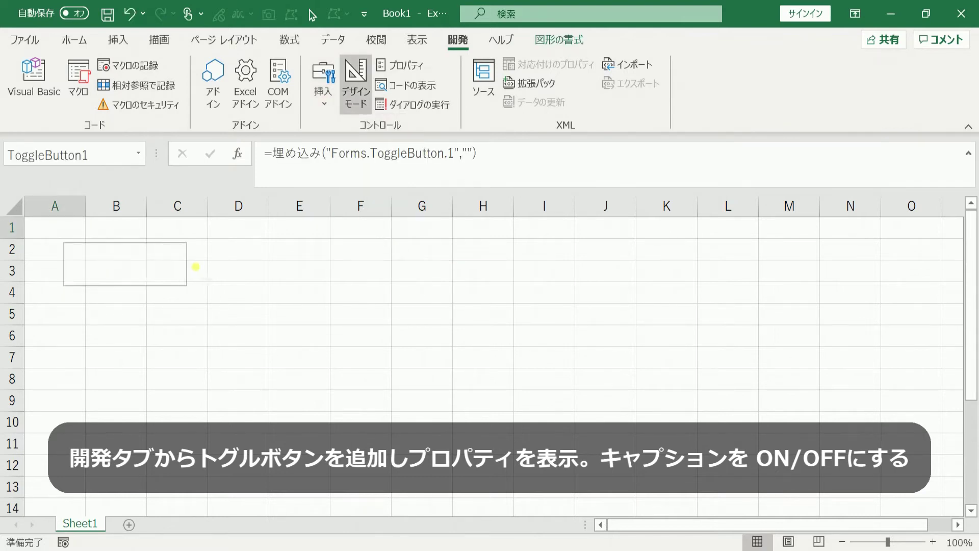
Set the toggle button's Caption property to ON/OFF
{"action": "right_click", "coordinate": [153, 265]}
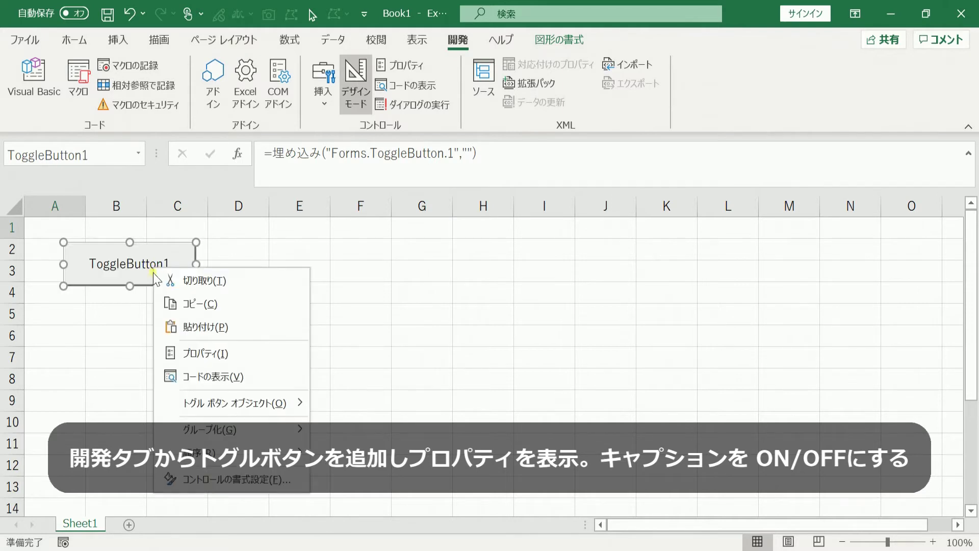
{"action": "left_click", "coordinate": [177, 353]}
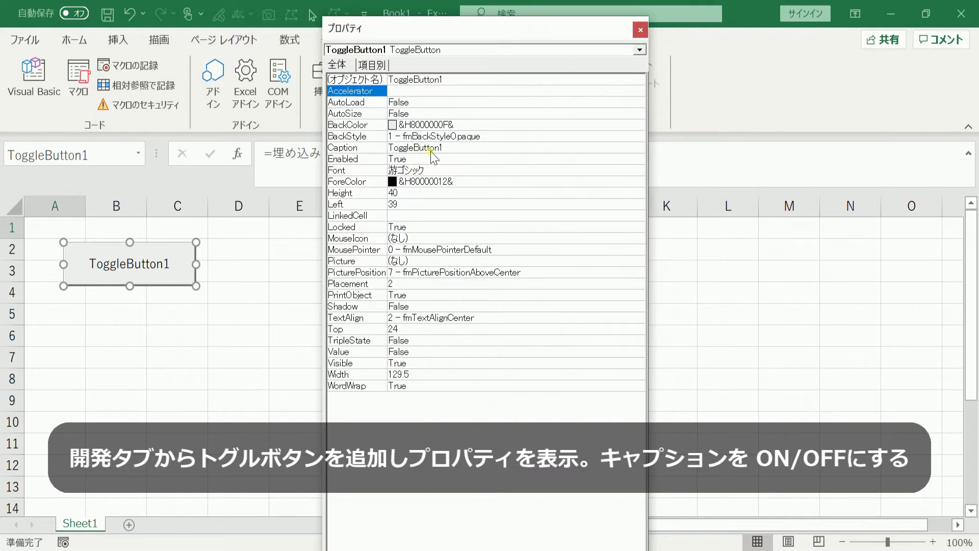
{"action": "left_click", "coordinate": [431, 149]}
{"action": "type", "text": "ON"}
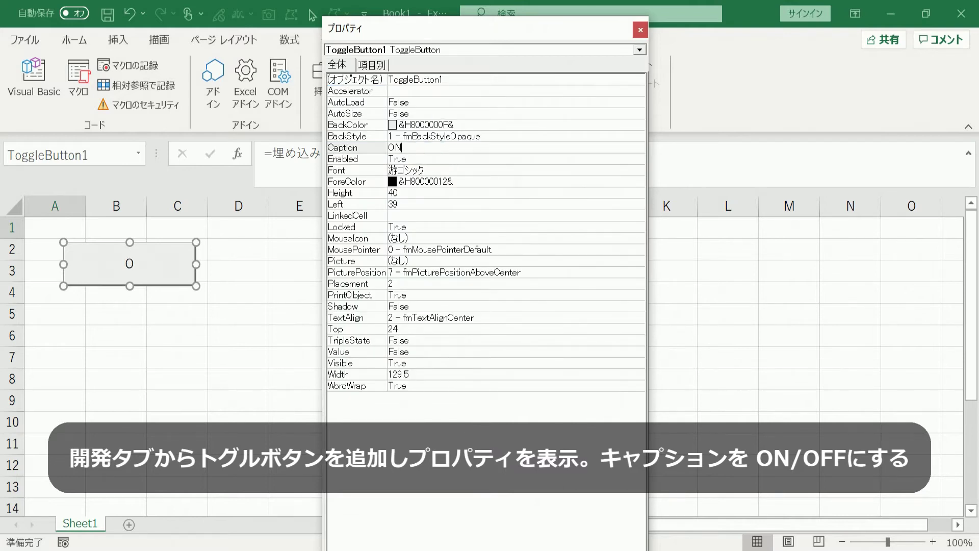
{"action": "type", "text": "/OFF"}
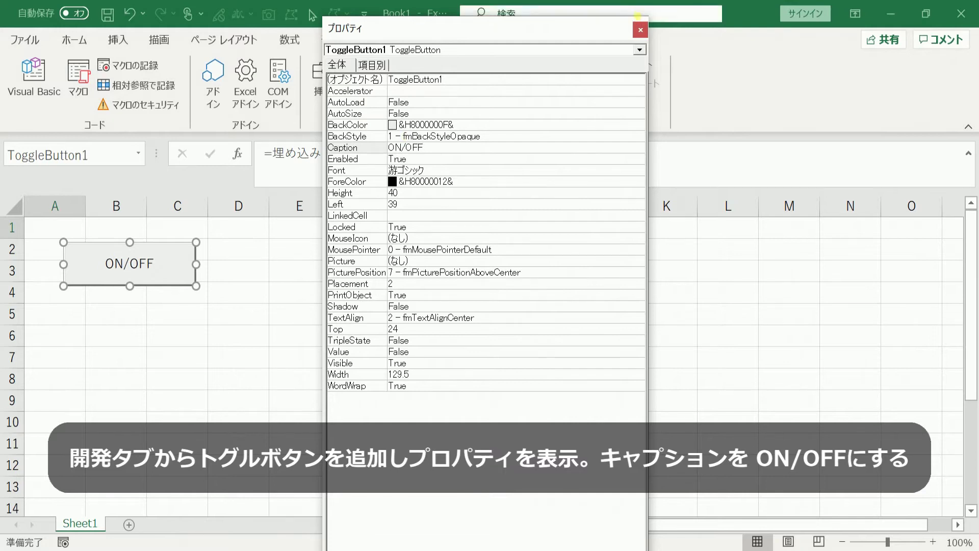
{"action": "left_click", "coordinate": [640, 30]}
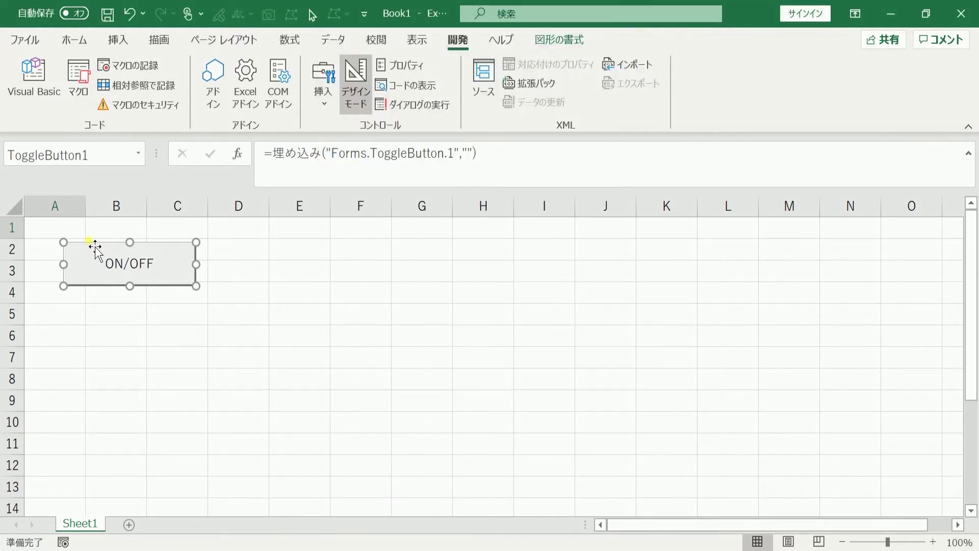
Insert a new module with Sub run() declaring s_rng, rnd_cell, edge and linestyle variables
{"action": "key", "text": "alt+F11"}
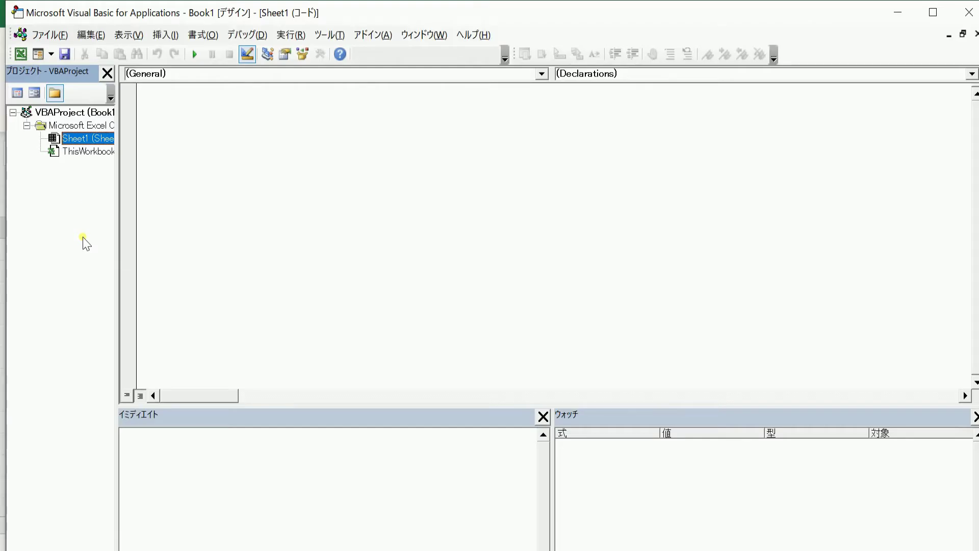
{"action": "key", "text": "alt+i"}
{"action": "type", "text": "mSub run"}
{"action": "key", "text": "Return"}
{"action": "type", "text": "Dim vi"}
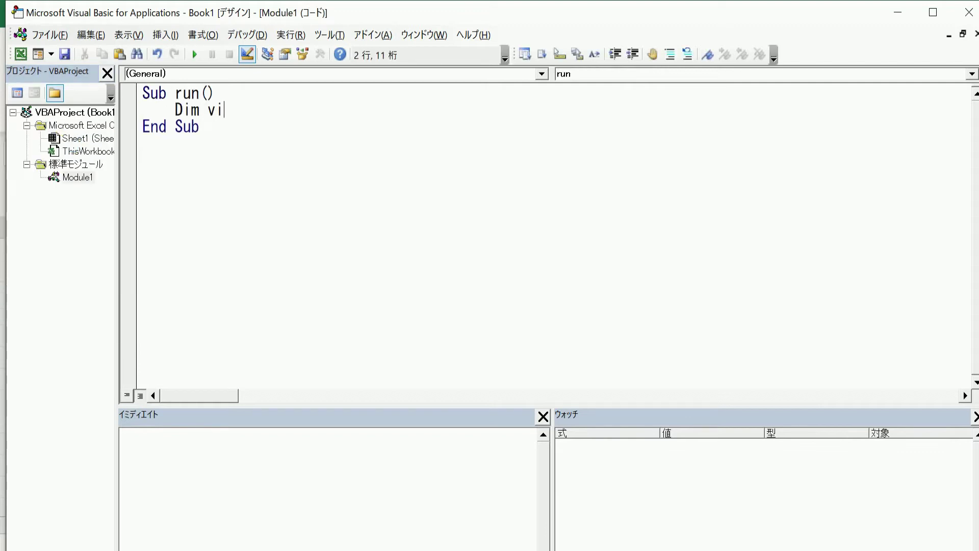
{"action": "type", "text": "s_rng As Range"}
{"action": "key", "text": "Return"}
{"action": "type", "text": "Dim rnd_cell As Rang"}
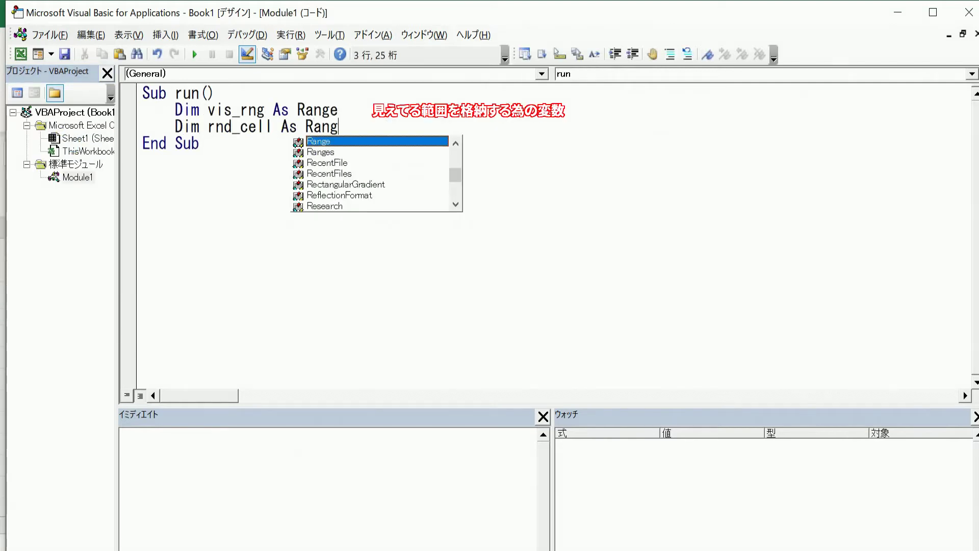
{"action": "type", "text": "e     Dim edge As Long     Dim linestyle"}
{"action": "key", "text": "Return"}
{"action": "type", "text": "Di"}
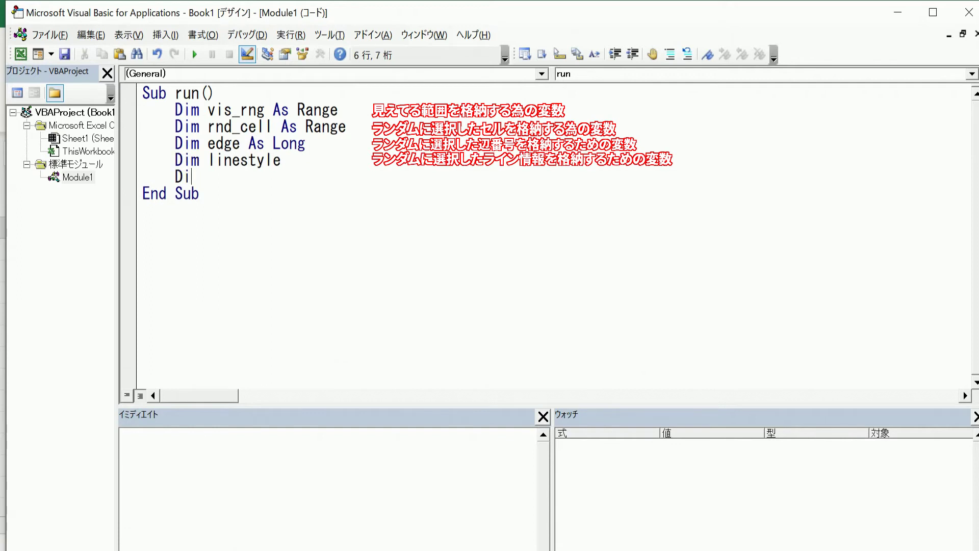
{"action": "type", "text": "es"}
Write the linestyles Array of style/weight pairs such as "1,2", "-4119,2", "1,-4138"
{"action": "key", "text": "Return"}
{"action": "key", "text": "Return"}
{"action": "type", "text": "linestyles = Array(\"1"}
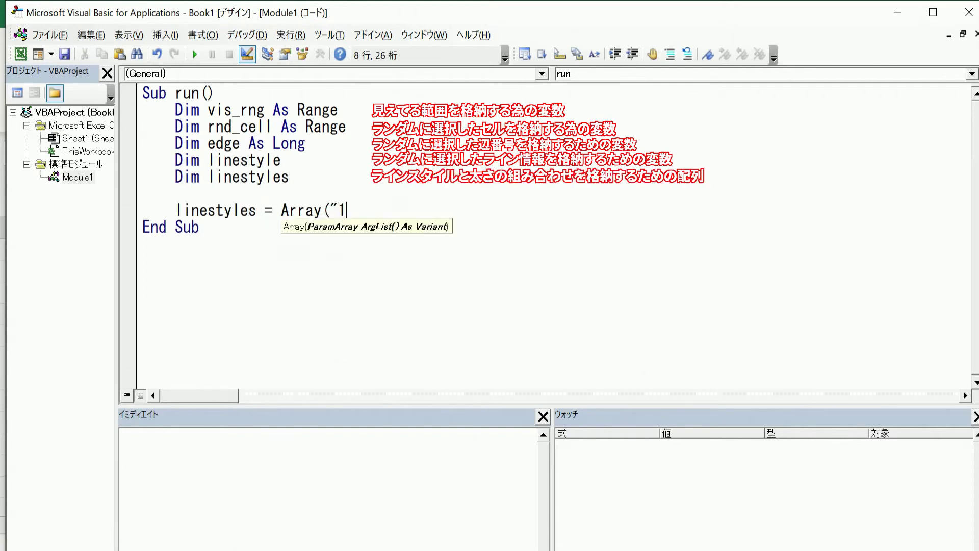
{"action": "type", "text": ",2\", _"}
{"action": "key", "text": "Return"}
{"action": "type", "text": "\"-4119,2\","}
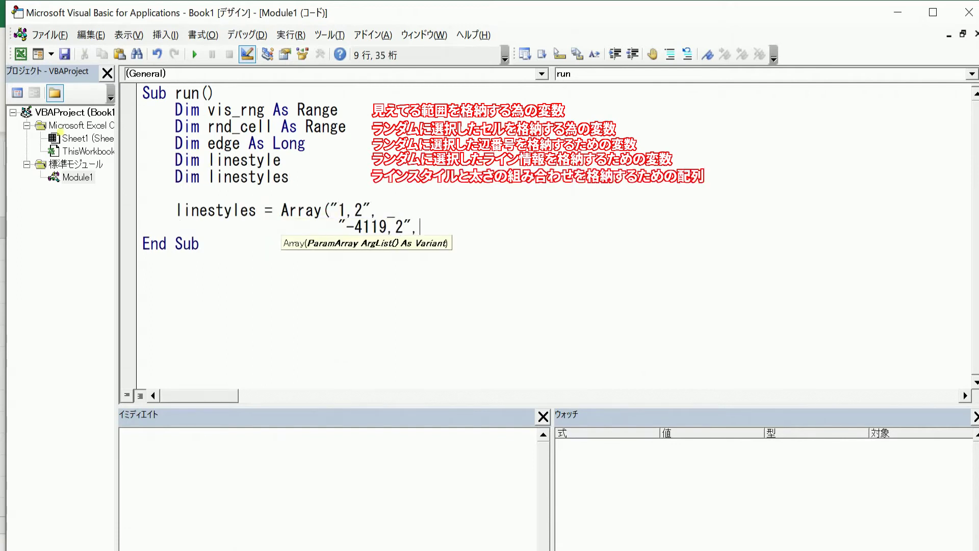
{"action": "type", "text": " _"}
{"action": "key", "text": "Return"}
{"action": "type", "text": "\"1,-4138\", _"}
{"action": "key", "text": "Return"}
{"action": "type", "text": "4138\", _"}
{"action": "key", "text": "Return"}
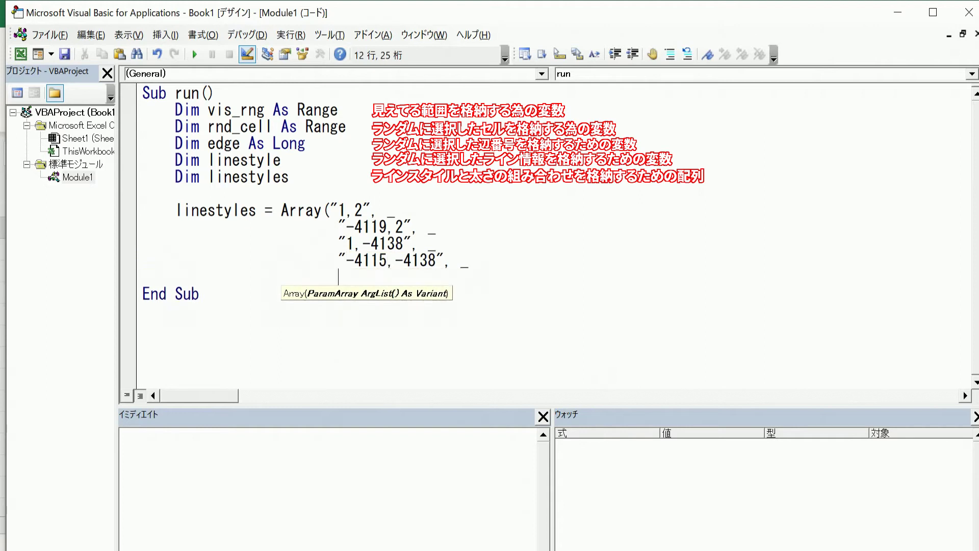
{"action": "type", "text": ", _ \"13,-4138\", _ \"5,-413"}
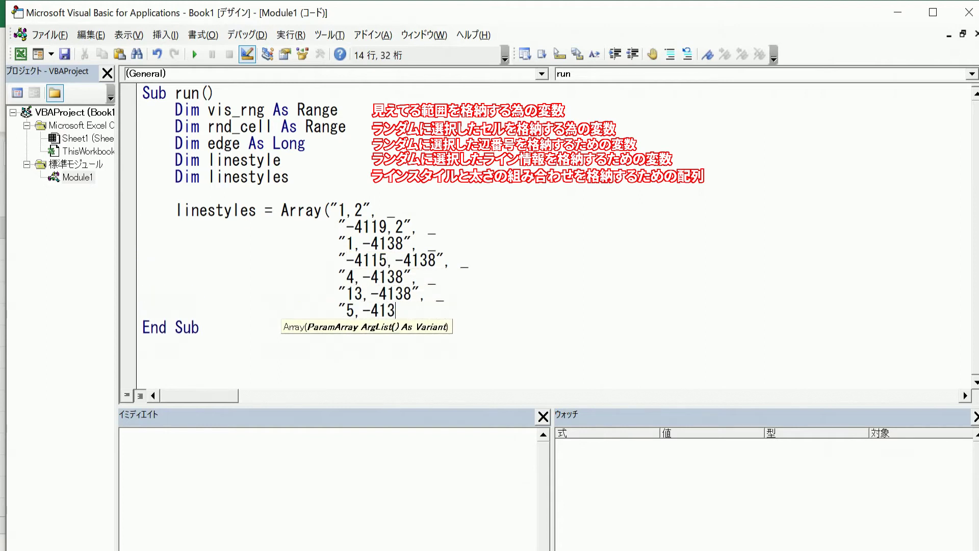
{"action": "type", "text": "8\", _ \"-4115,2\", _ \"4,2\", _ \"1,"}
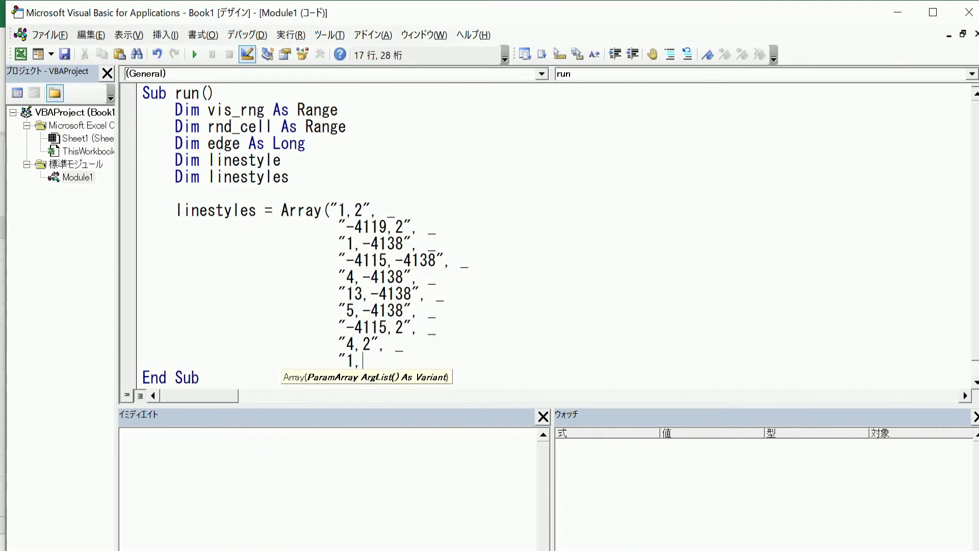
{"action": "type", "text": "4\", _ \"5,2\", _ \"-4118,2\", _ \"1,1\""}
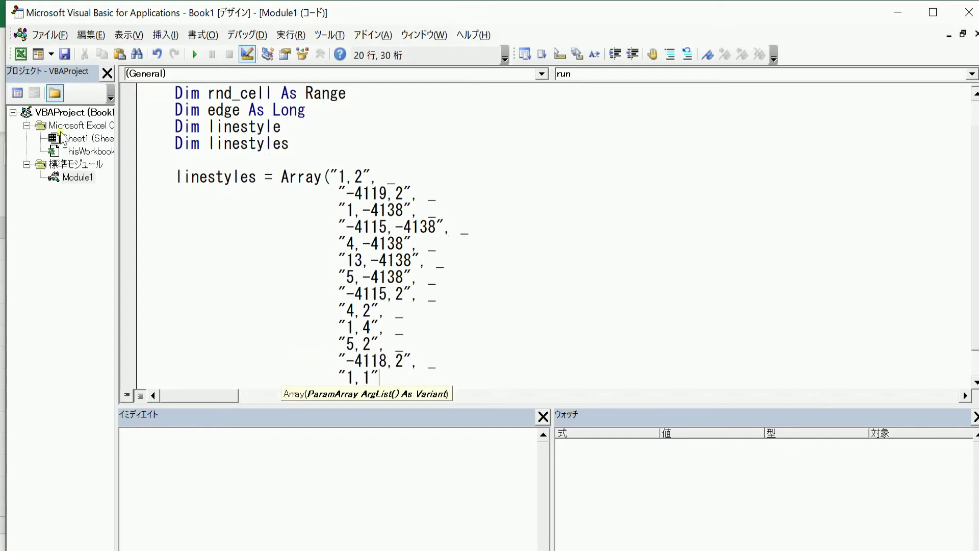
{"action": "type", "text": ")  S"}
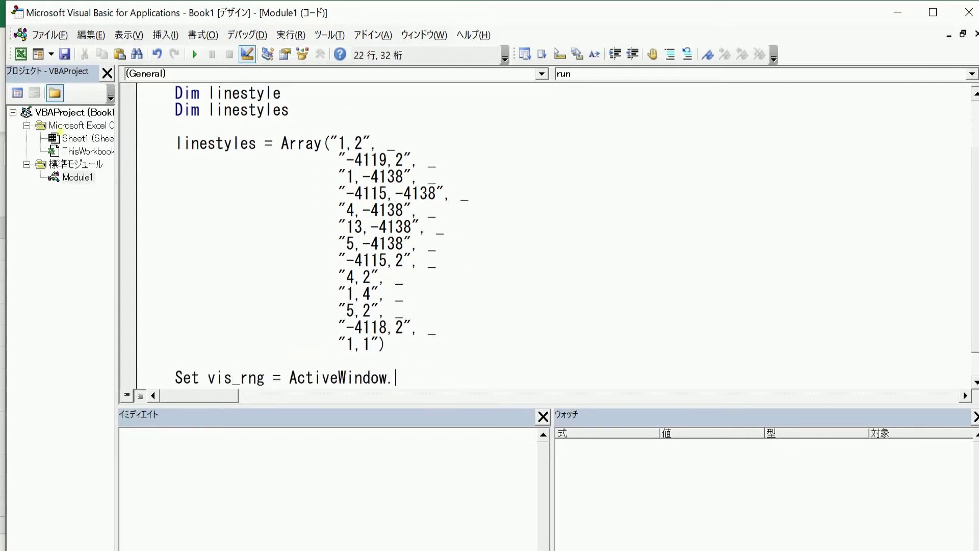
{"action": "type", "text": "VisibleR"}
Add the While ToggleButton1.Value loop picking a random visible cell and edge RandBetween(5, 9)
{"action": "key", "text": "Return"}
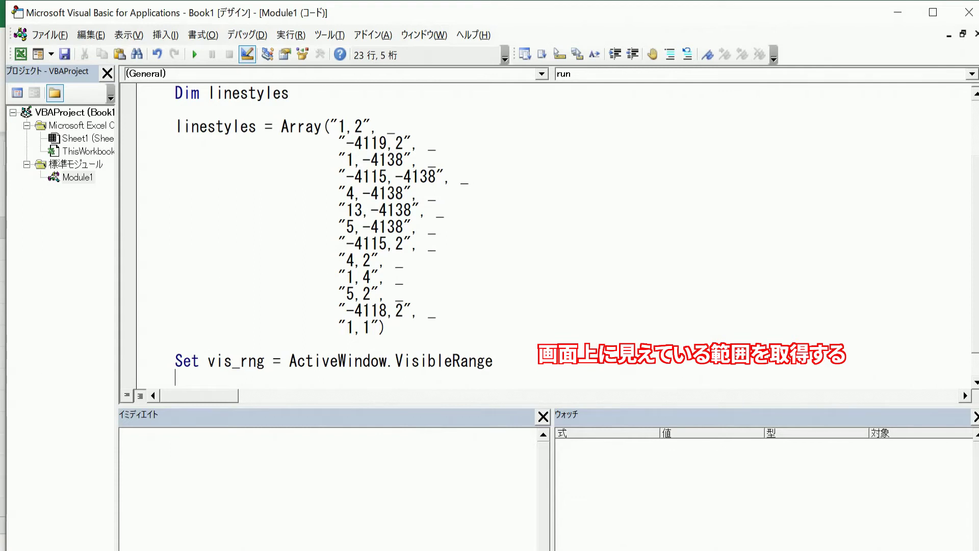
{"action": "key", "text": "Return"}
{"action": "type", "text": "While ActiveSheet.Tog"}
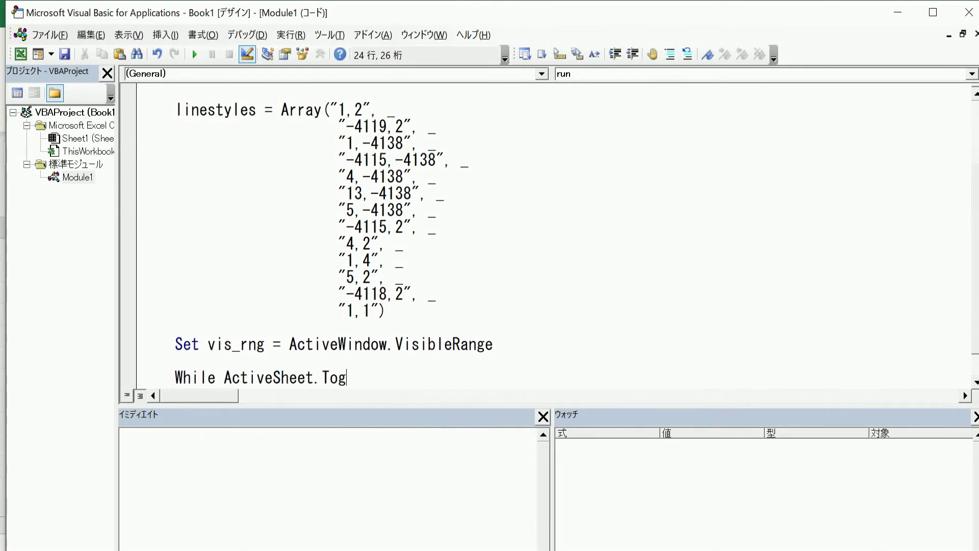
{"action": "type", "text": "n1.Value"}
{"action": "key", "text": "Return"}
{"action": "type", "text": "Set rnd_cell = vis_rng"}
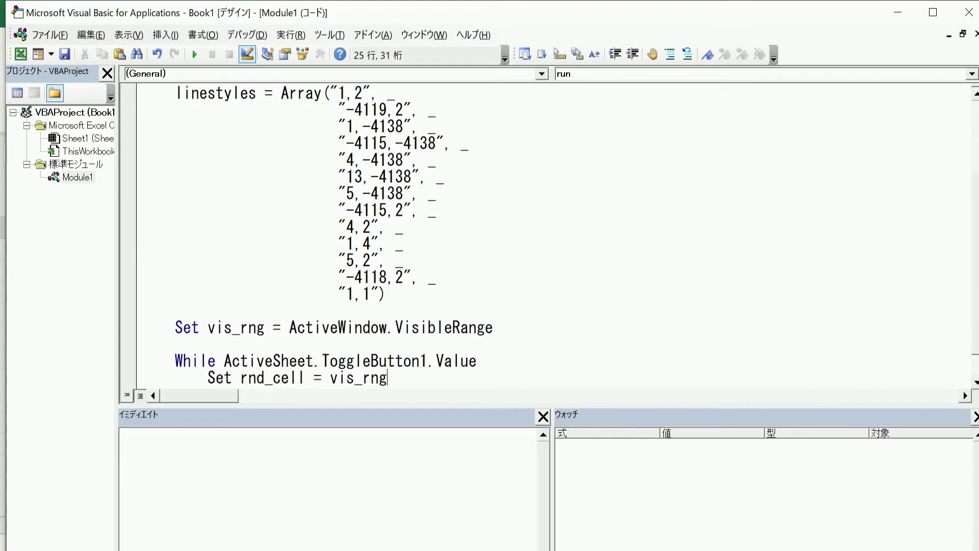
{"action": "type", "text": ".Item(WorksheetFunction."}
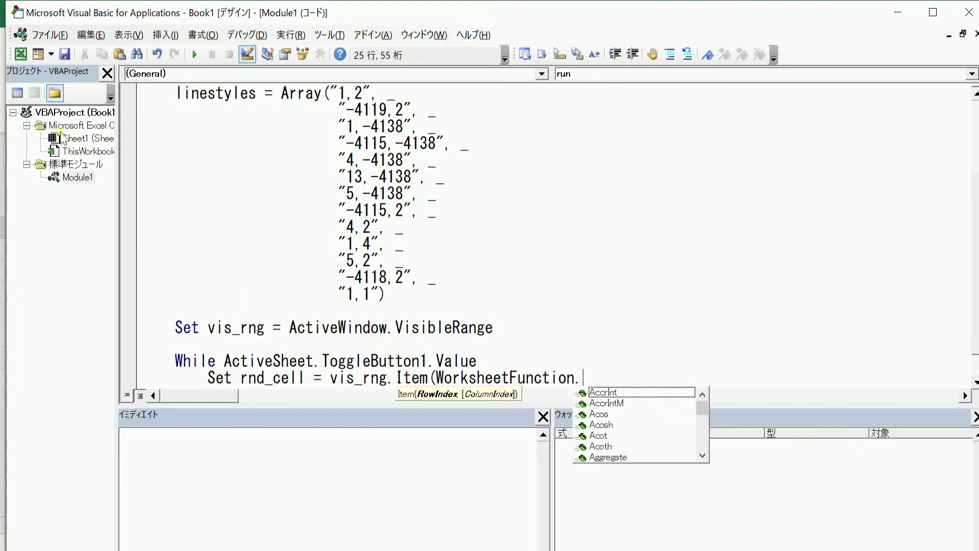
{"action": "type", "text": "RandBetween(1, vis_rng.Count)"}
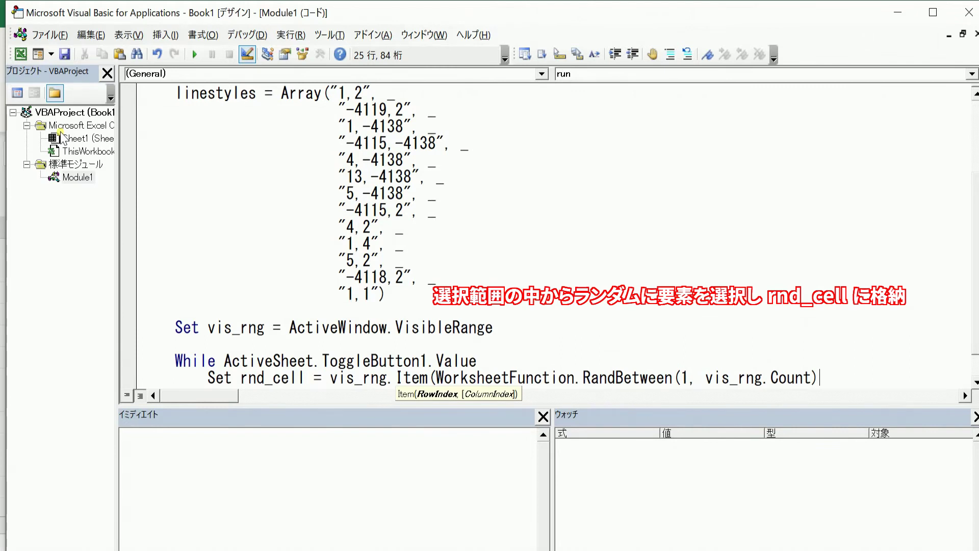
{"action": "type", "text": ")"}
{"action": "key", "text": "Return"}
{"action": "type", "text": "edge = WorksheetFu"}
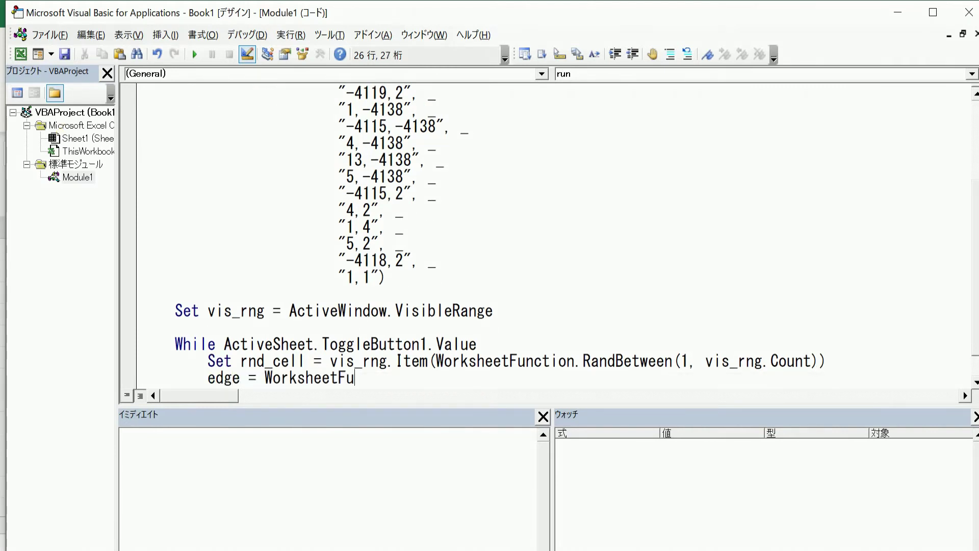
{"action": "type", "text": "nction.RandBetween(5, 9"}
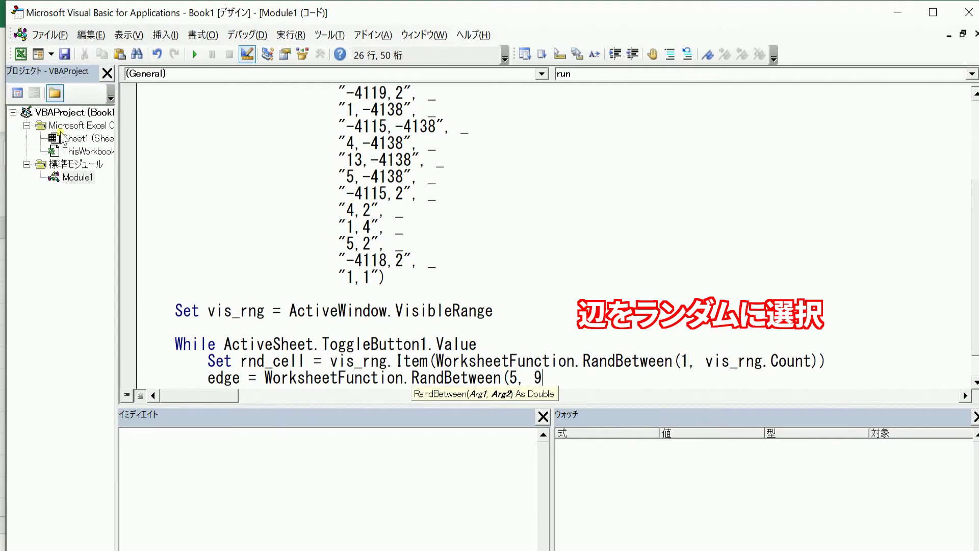
{"action": "type", "text": ")"}
{"action": "key", "text": "Return"}
{"action": "type", "text": "linestyle"}
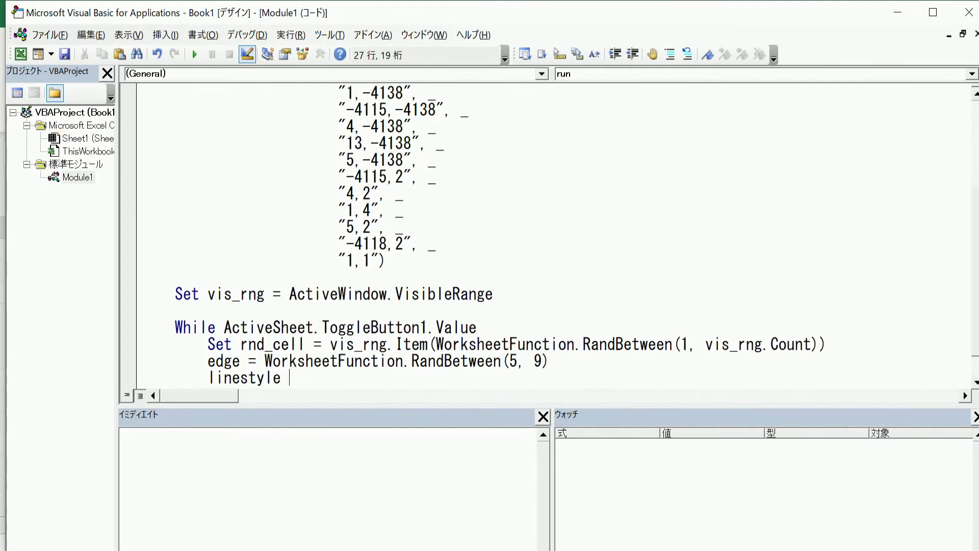
Set linestyle by splitting a random linestyles entry on the comma
{"action": "type", "text": "= Split(linestyles( _"}
{"action": "key", "text": "Return"}
{"action": "key", "text": "Tab"}
{"action": "type", "text": "Worksheet"}
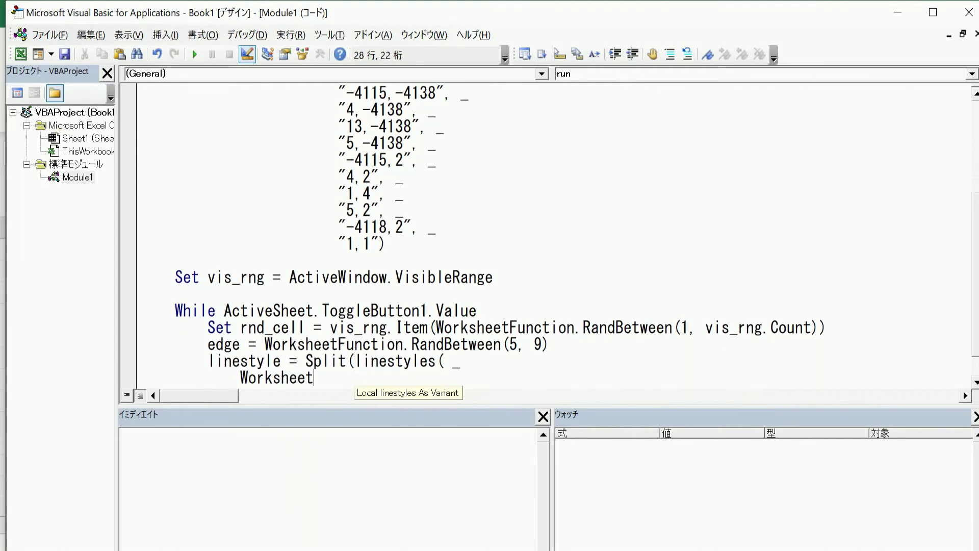
{"action": "type", "text": "Function.RandBetween(LBound(line"}
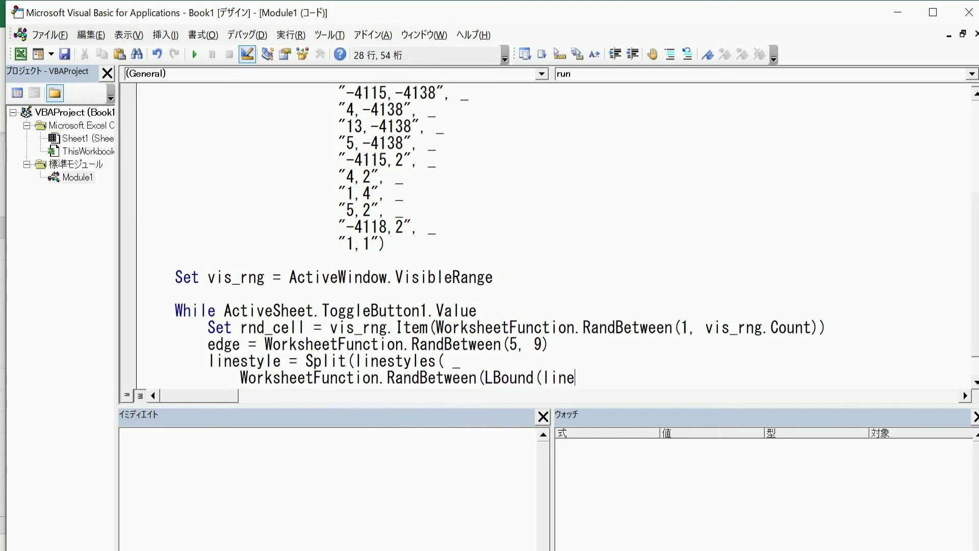
{"action": "type", "text": "styles), UBound(linestyles)), \""}
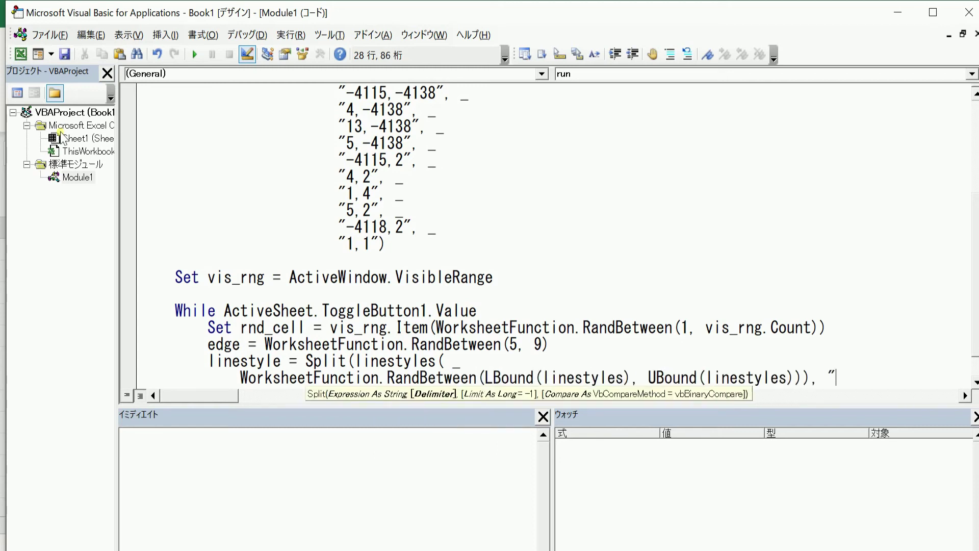
{"action": "type", "text": ",\" _"}
{"action": "key", "text": "Return"}
{"action": "key", "text": "shift+Tab"}
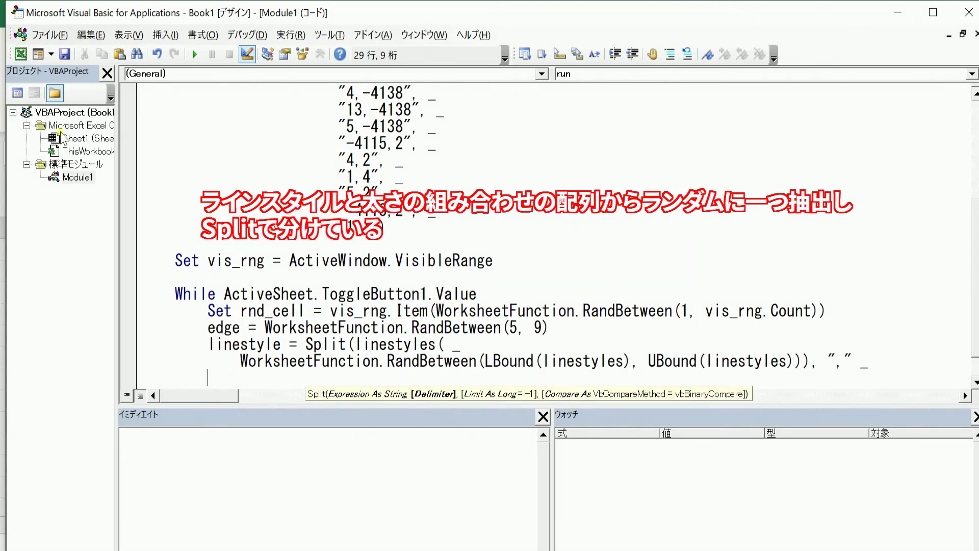
{"action": "type", "text": ")"}
Apply the line style and weight in a With rnd_cell.Borders(edge) block, then add DoEvents and Wend
{"action": "key", "text": "Return"}
{"action": "key", "text": "Return"}
{"action": "type", "text": "With r"}
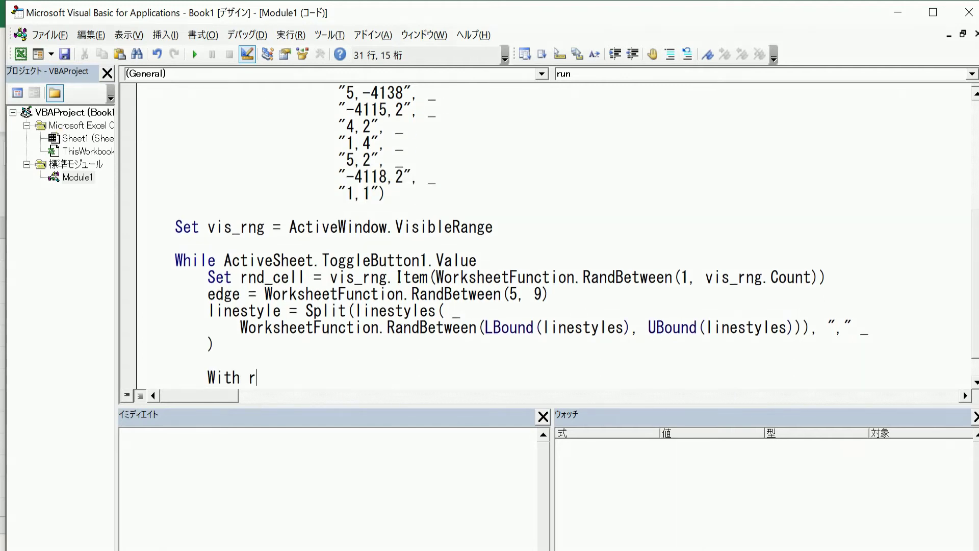
{"action": "type", "text": "nd_cell.Borders(edge)"}
{"action": "key", "text": "Return"}
{"action": "key", "text": "Tab"}
{"action": "type", "text": ".linestyle"}
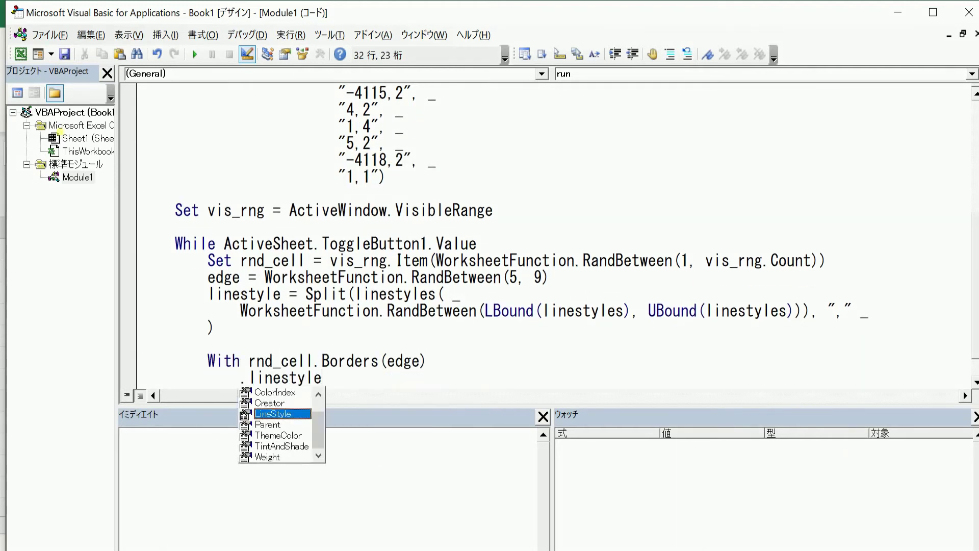
{"action": "type", "text": " = Int(linestyle(0))"}
{"action": "key", "text": "Return"}
{"action": "type", "text": ".weight"}
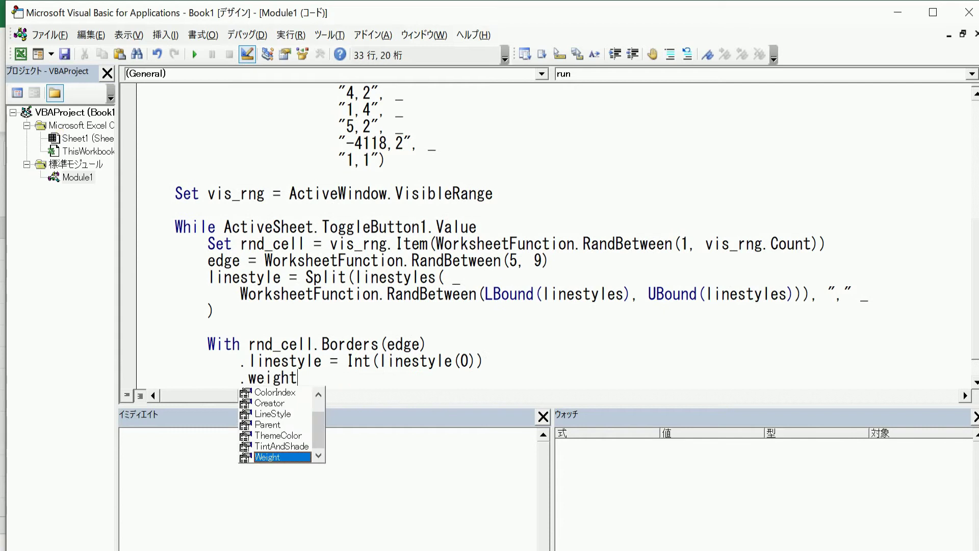
{"action": "type", "text": " = Int(linestyle(1))"}
{"action": "key", "text": "Return"}
{"action": "type", "text": "End With"}
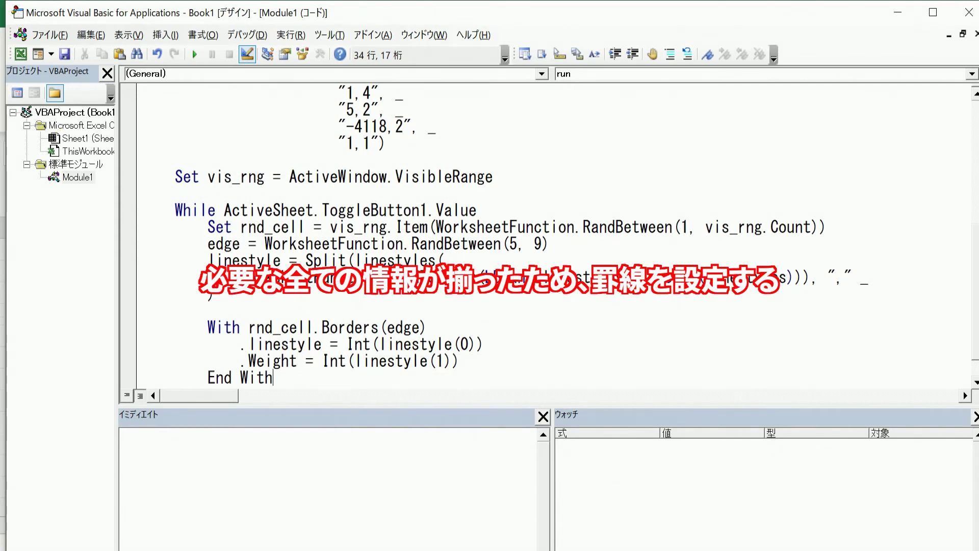
{"action": "key", "text": "Return"}
{"action": "key", "text": "Return"}
{"action": "type", "text": "DoEven"}
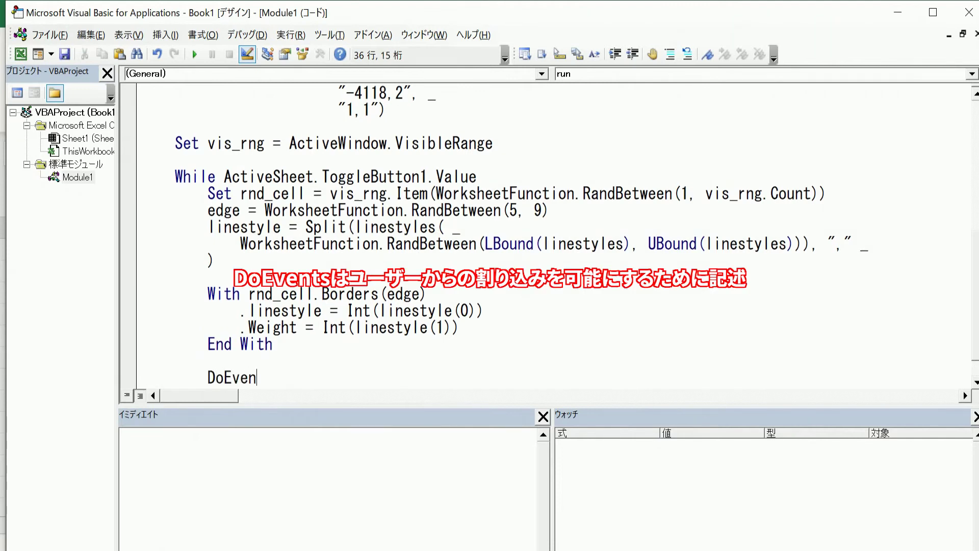
{"action": "type", "text": "ts"}
{"action": "key", "text": "Return"}
{"action": "key", "text": "Return"}
{"action": "key", "text": "BackSpace"}
{"action": "type", "text": "Wend"}
{"action": "key", "text": "Return"}
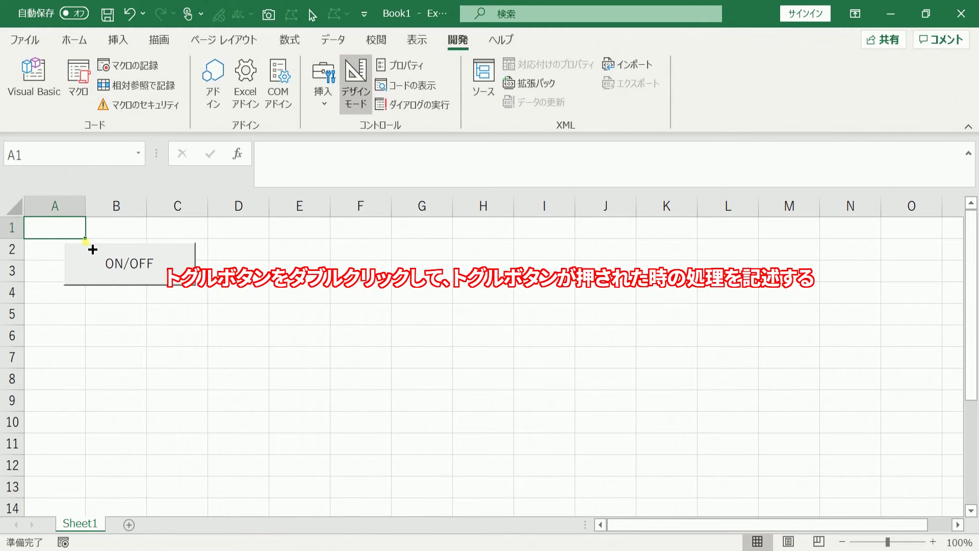
Make ToggleButton1_Click call run, then turn Design Mode off on Sheet1
{"action": "double_click", "coordinate": [107, 264]}
{"action": "type", "text": "call run"}
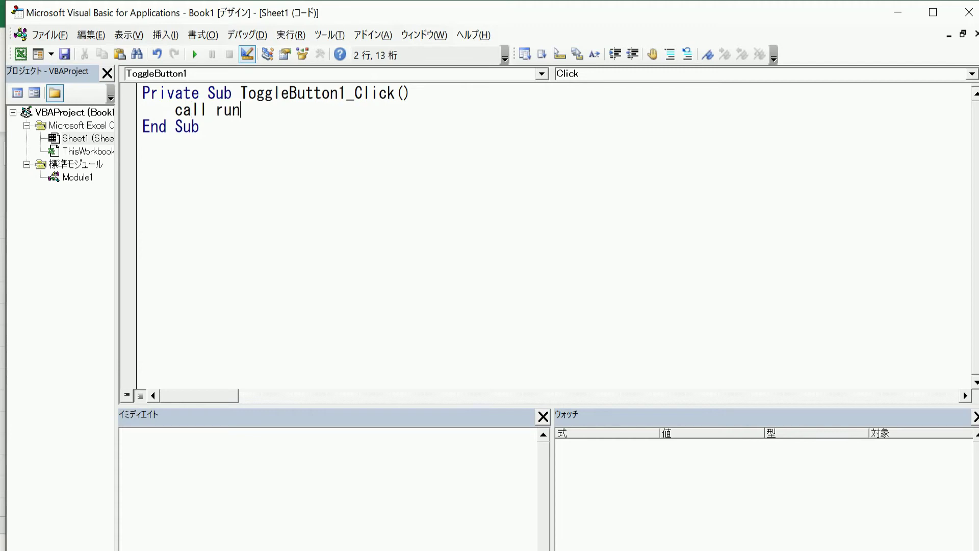
{"action": "key", "text": "alt+F11"}
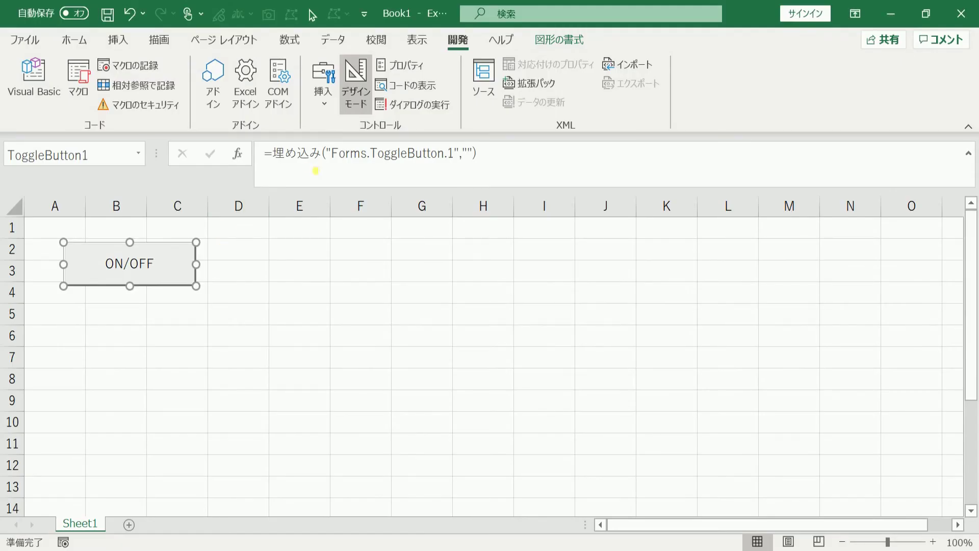
{"action": "left_click", "coordinate": [349, 96]}
Toggle ON/OFF on to draw random borders, then toggle it off to stop
{"action": "left_click", "coordinate": [236, 343]}
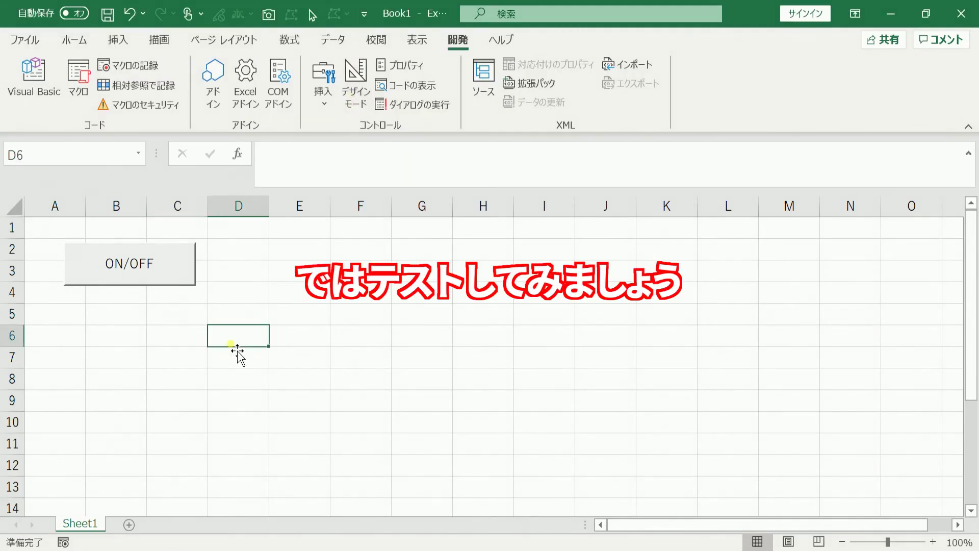
{"action": "left_click", "coordinate": [163, 260]}
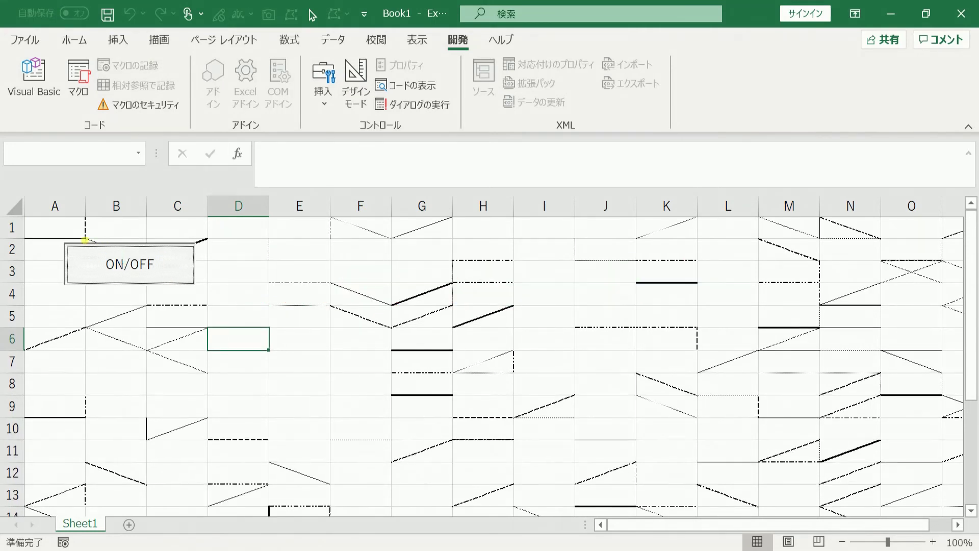
{"action": "left_click", "coordinate": [92, 261]}
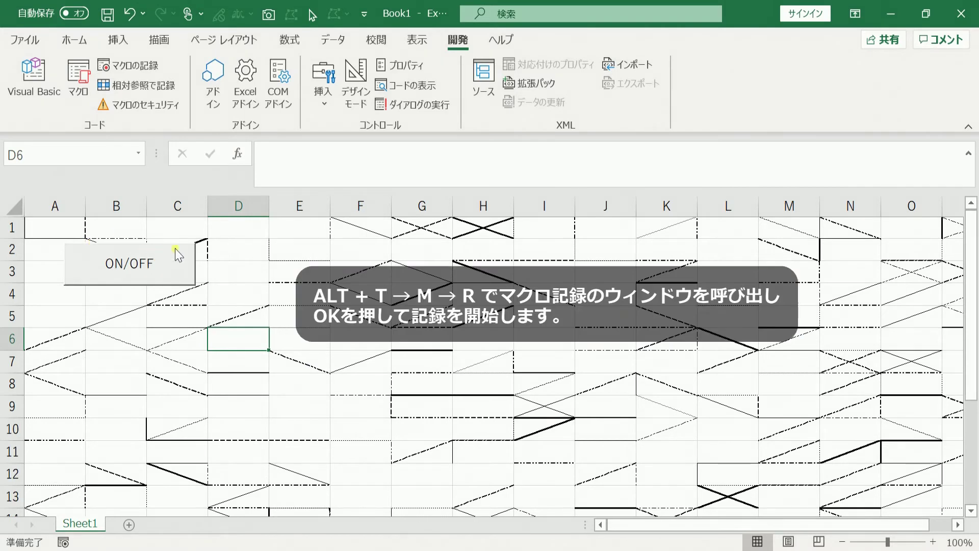
Start recording a new macro named Macro1
{"action": "key", "text": "alt+t"}
{"action": "key", "text": "m"}
{"action": "key", "text": "r"}
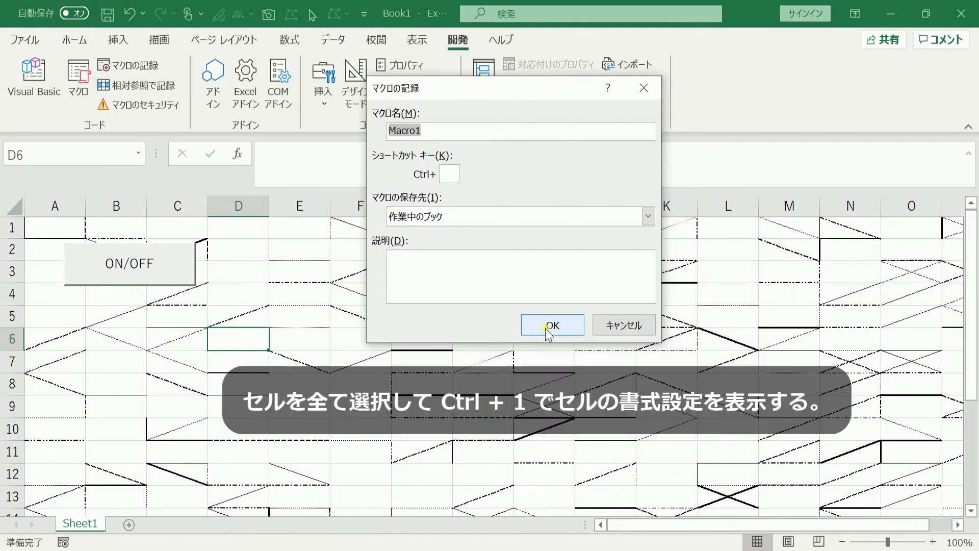
{"action": "left_click", "coordinate": [548, 333]}
Select all cells and set their borders to None in Format Cells
{"action": "left_click", "coordinate": [17, 208]}
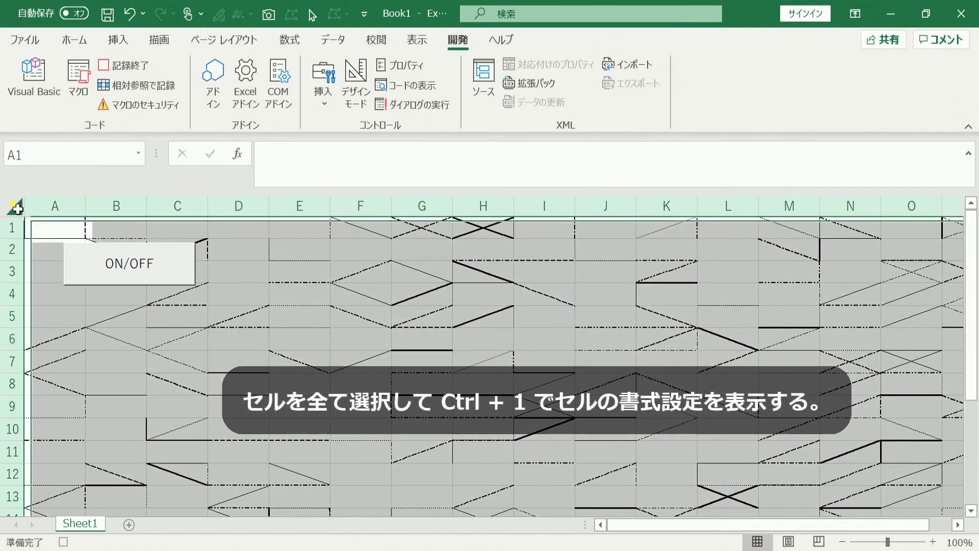
{"action": "key", "text": "ctrl+1"}
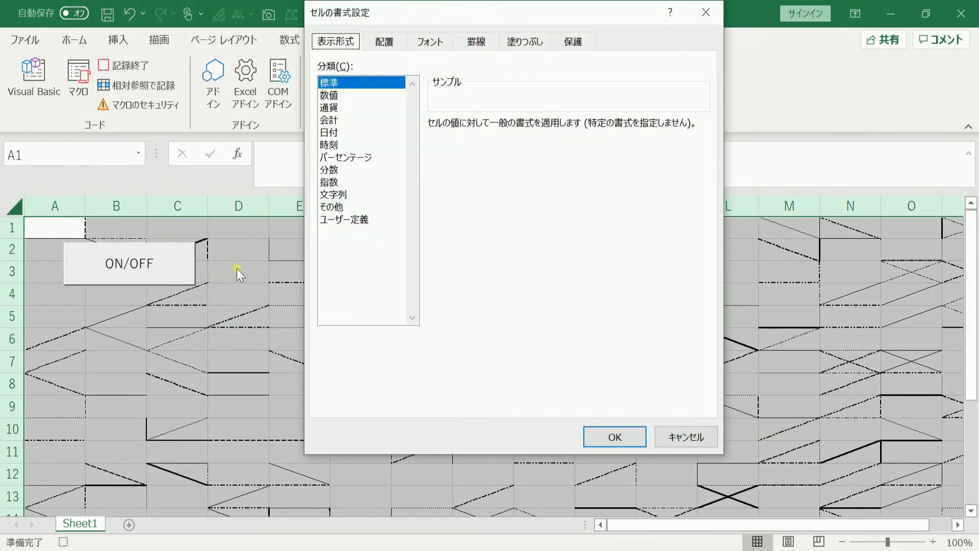
{"action": "left_click", "coordinate": [461, 44]}
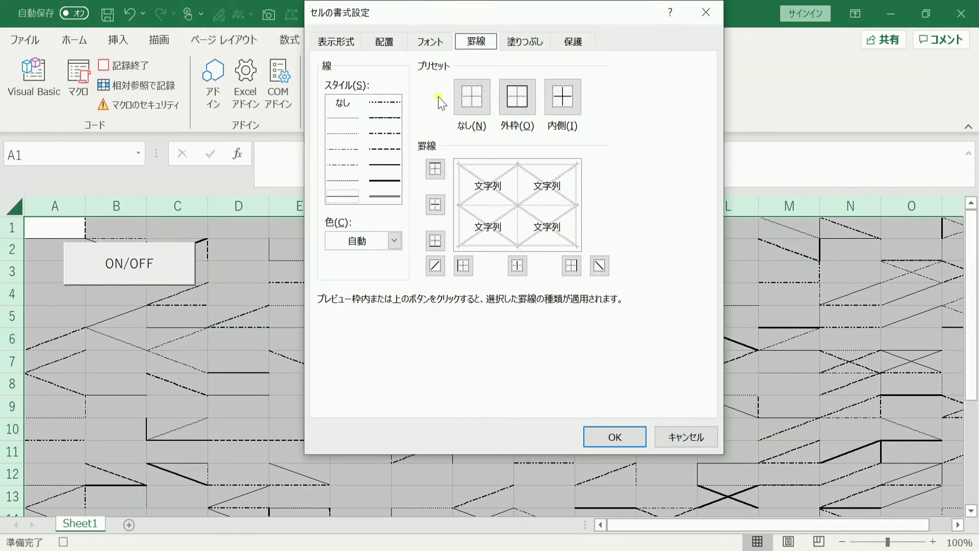
{"action": "left_click", "coordinate": [474, 107]}
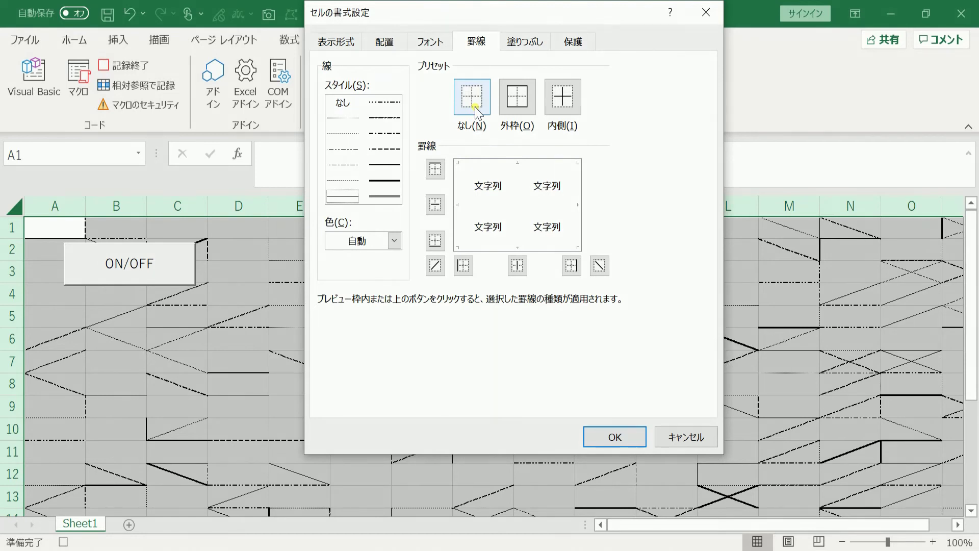
{"action": "left_click", "coordinate": [615, 436]}
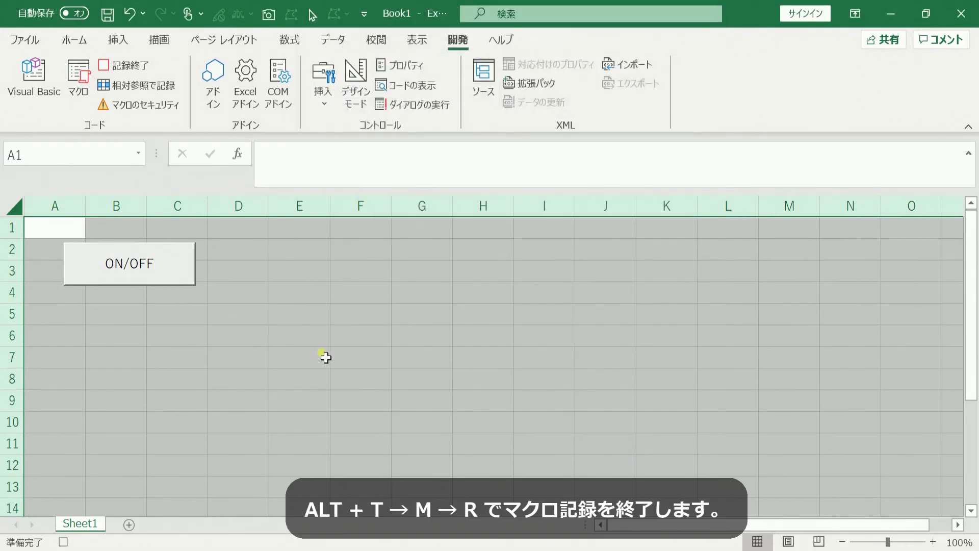
{"action": "key", "text": "alt+t"}
Stop recording and open the recorded Macro1 code in Module2
{"action": "key", "text": "m"}
{"action": "key", "text": "r"}
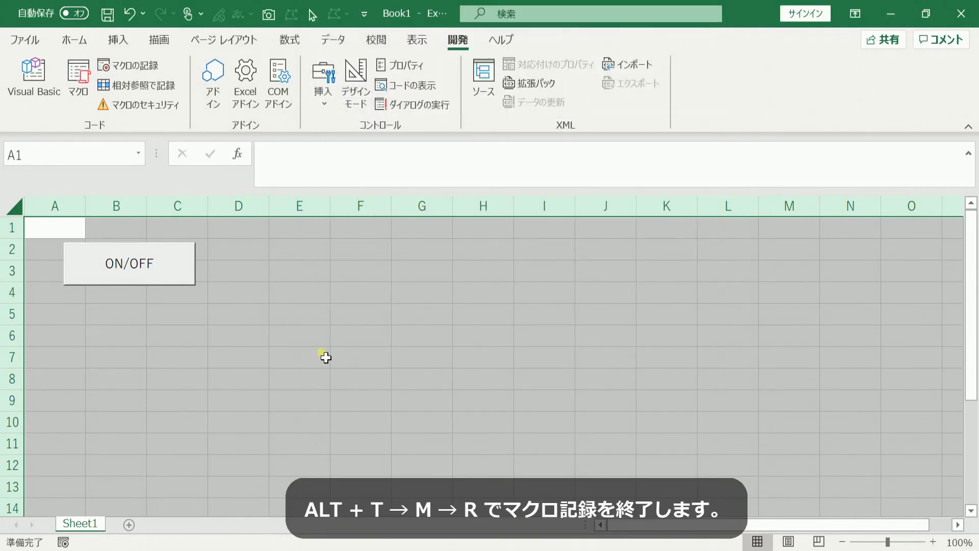
{"action": "key", "text": "alt+F11"}
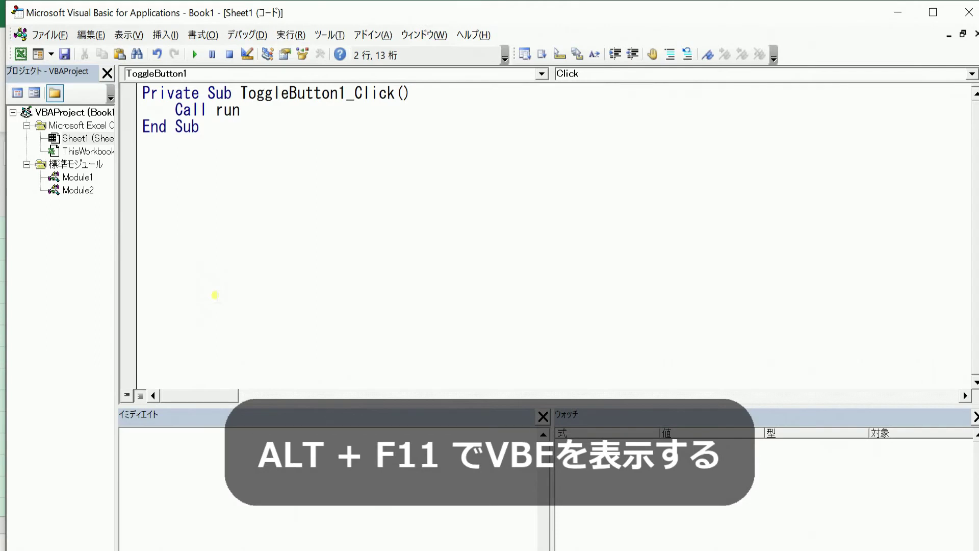
{"action": "double_click", "coordinate": [74, 191]}
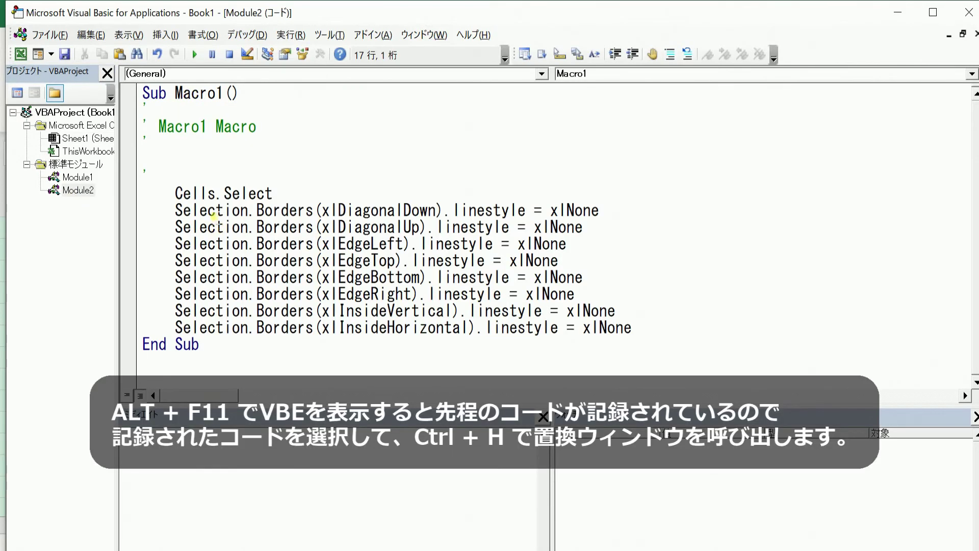
Replace every Selection with Cells in the recorded border code
{"action": "mouse_move", "coordinate": [633, 330]}
{"action": "left_mouse_down"}
{"action": "mouse_move", "coordinate": [121, 188]}
{"action": "mouse_move", "coordinate": [116, 197]}
{"action": "left_mouse_up"}
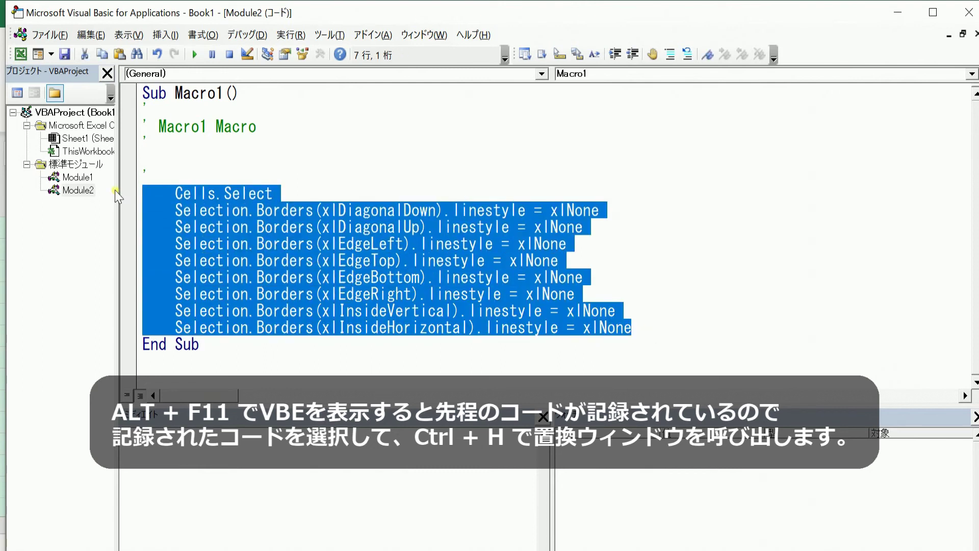
{"action": "key", "text": "ctrl+h"}
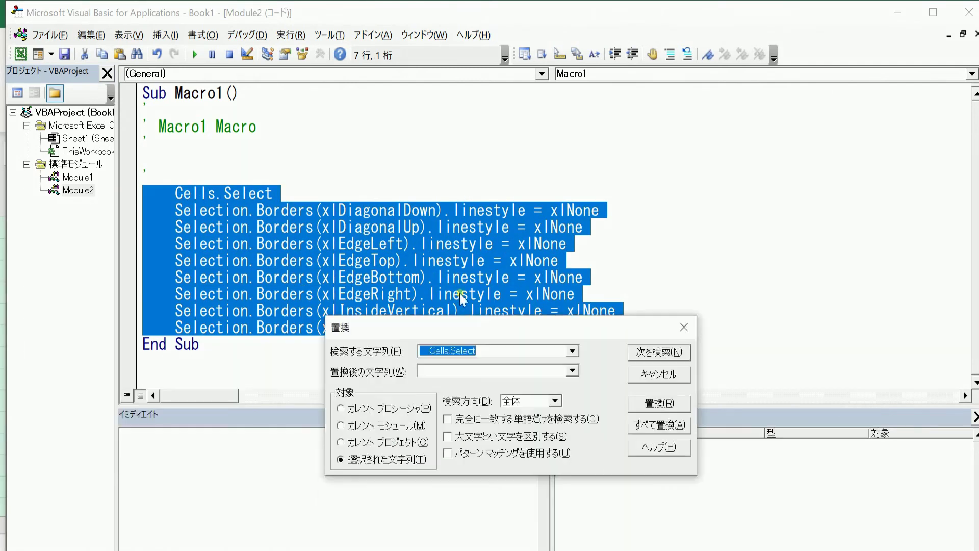
{"action": "left_click_drag", "start_coordinate": [449, 332], "coordinate": [479, 258]}
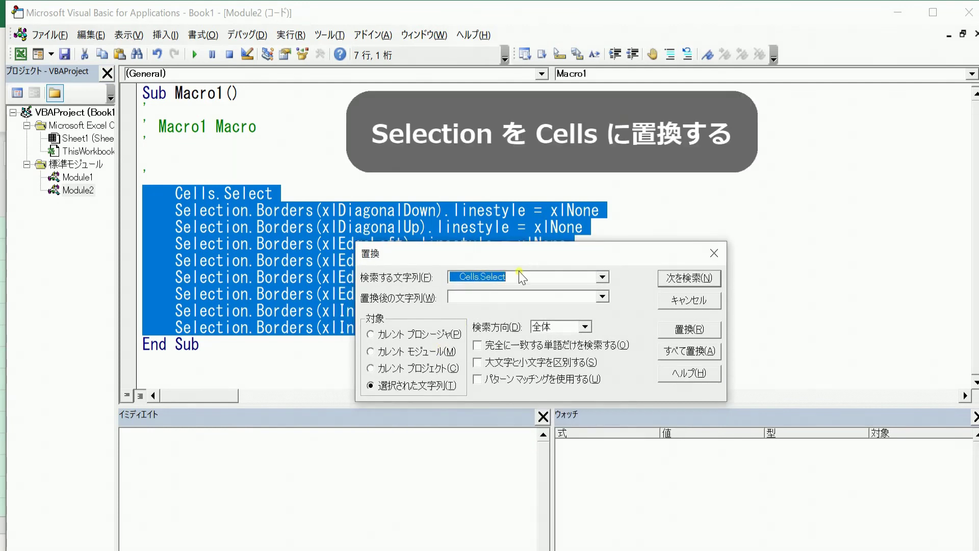
{"action": "type", "text": "Se"}
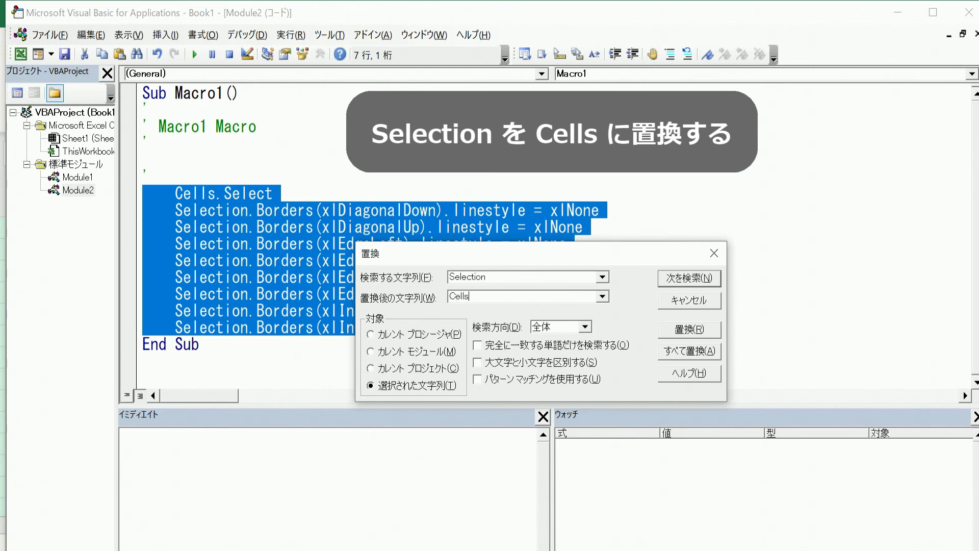
{"action": "left_click", "coordinate": [683, 352]}
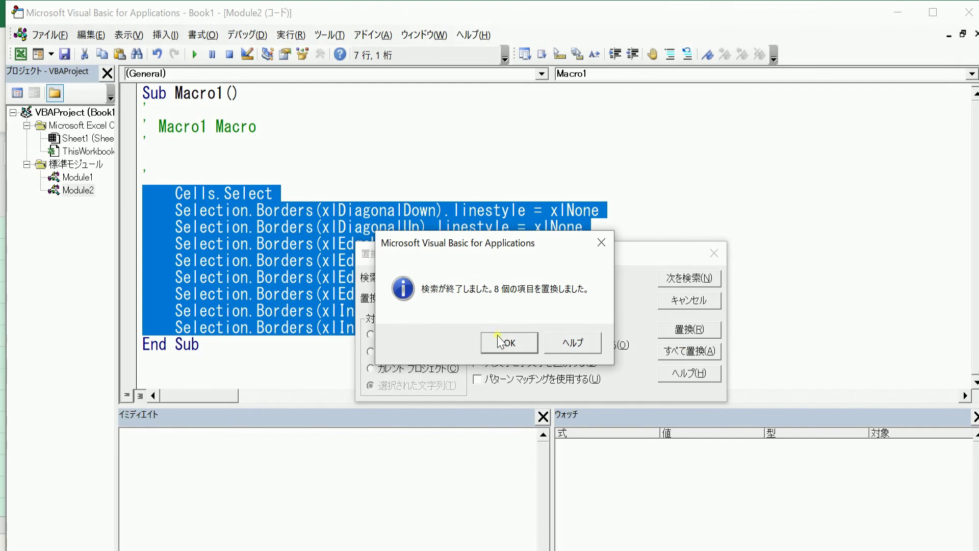
{"action": "left_click", "coordinate": [498, 334]}
{"action": "left_click", "coordinate": [332, 196]}
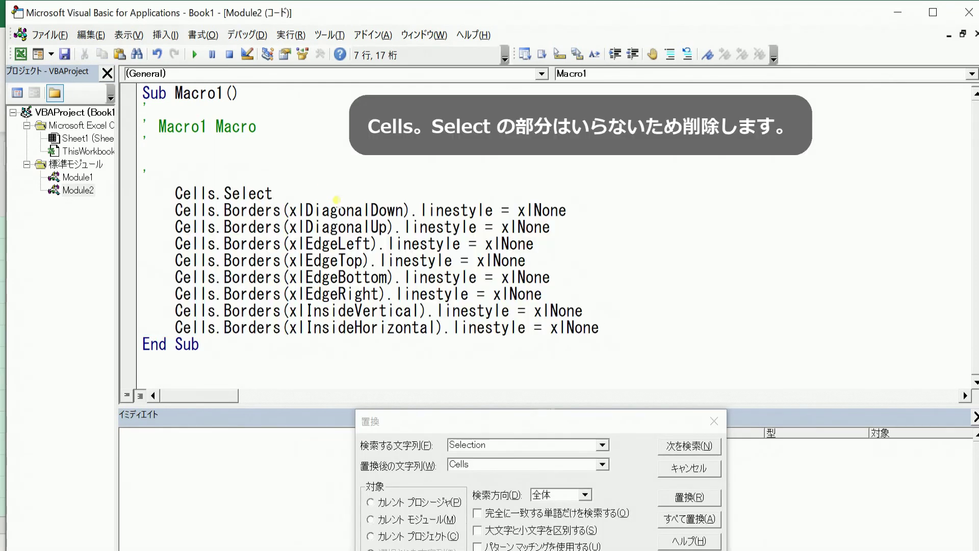
Delete the Cells.Select line and rename Macro1 to clear
{"action": "key", "text": "Home"}
{"action": "key", "text": "shift+Down"}
{"action": "key", "text": "Delete"}
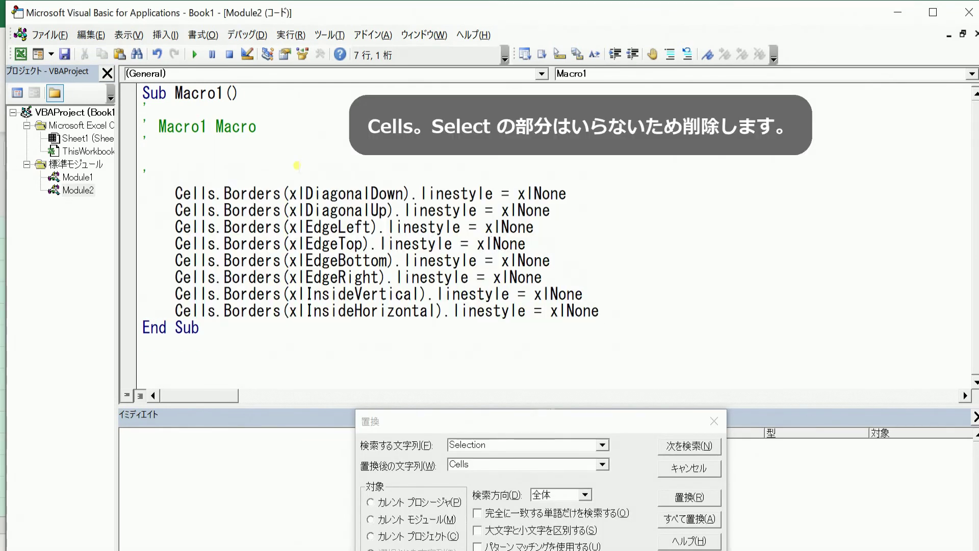
{"action": "double_click", "coordinate": [198, 93]}
{"action": "type", "text": "clea"}
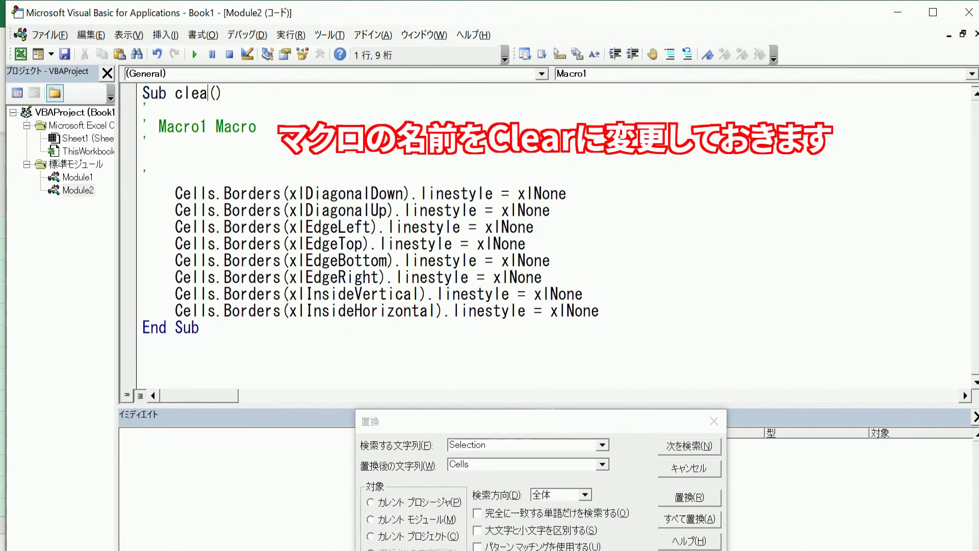
{"action": "type", "text": "r"}
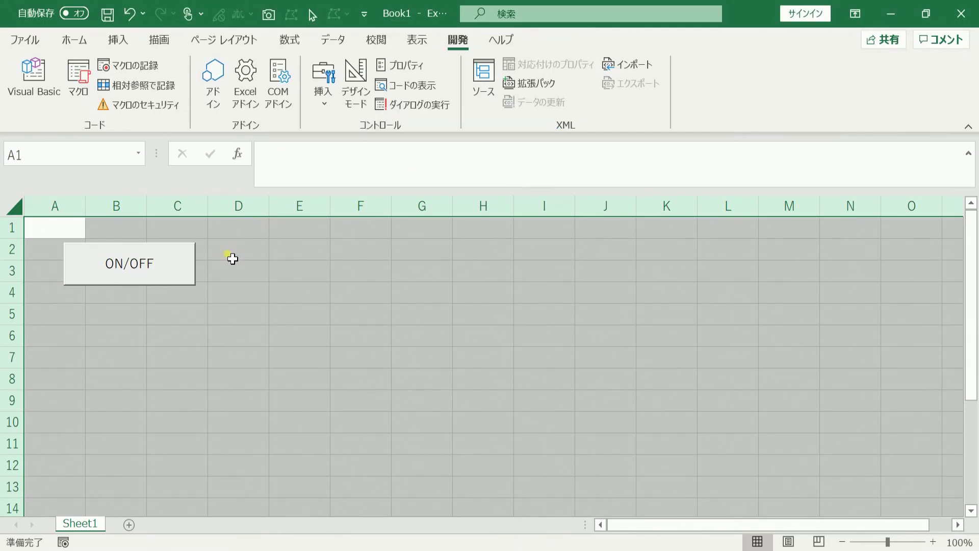
Draw a form button near D4 and assign it the clear macro
{"action": "left_click", "coordinate": [238, 250]}
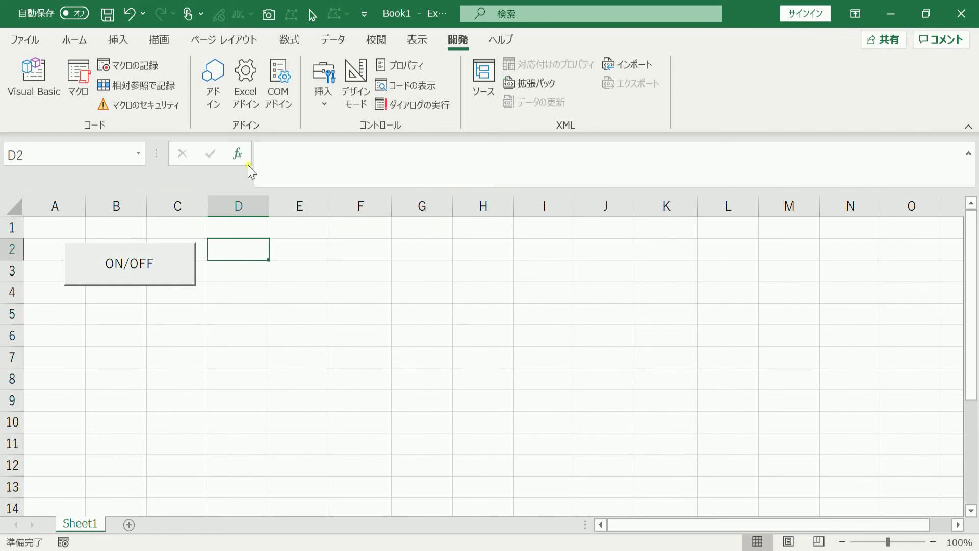
{"action": "left_click", "coordinate": [121, 41]}
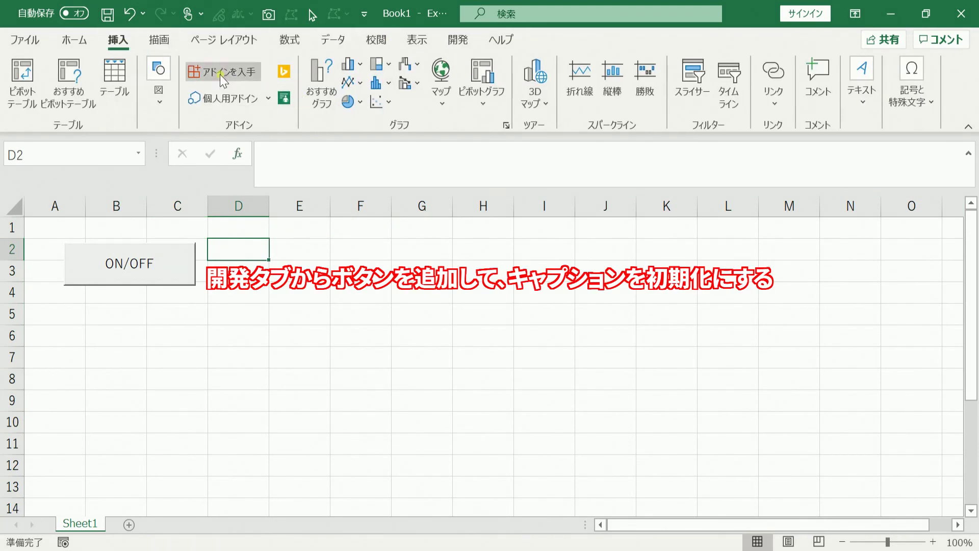
{"action": "left_click", "coordinate": [457, 39]}
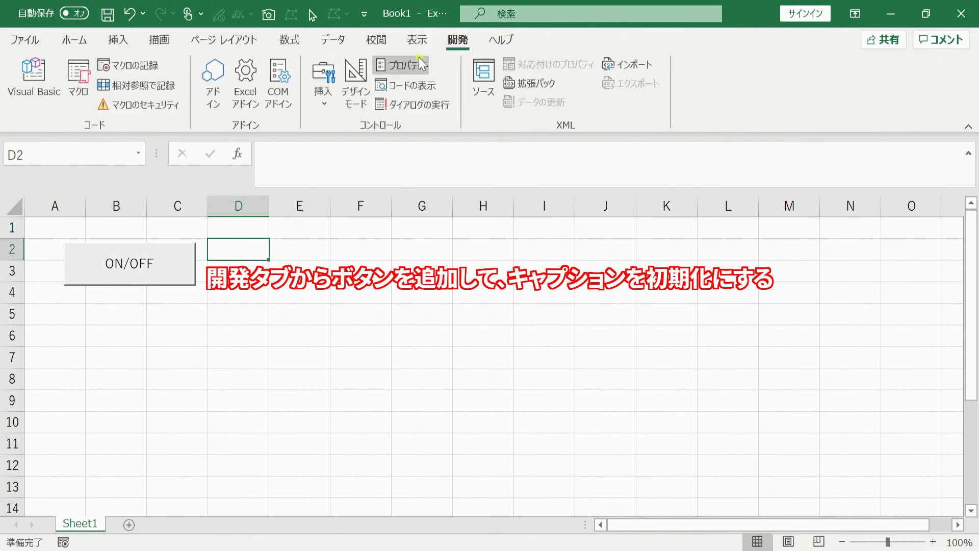
{"action": "left_click", "coordinate": [323, 87]}
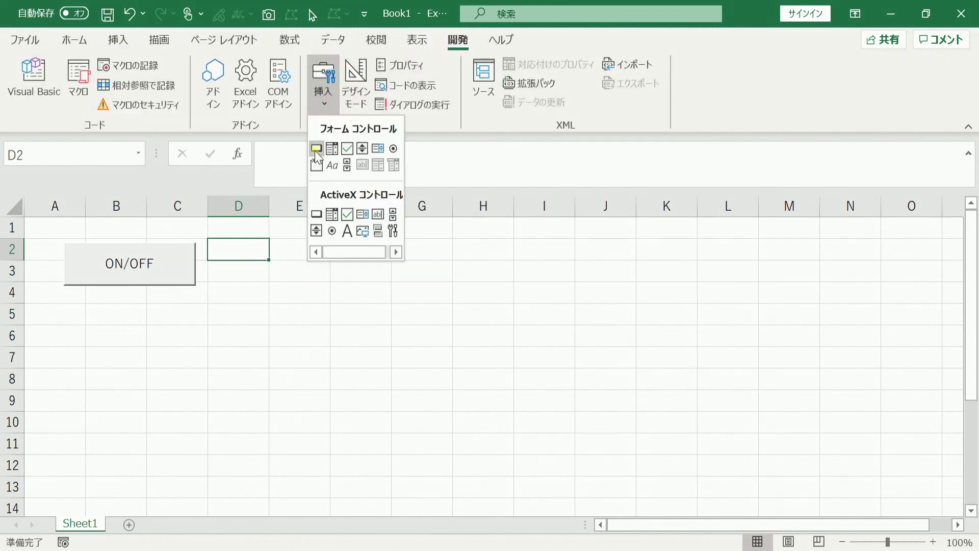
{"action": "left_click", "coordinate": [316, 149]}
{"action": "left_click_drag", "start_coordinate": [234, 284], "coordinate": [262, 304]}
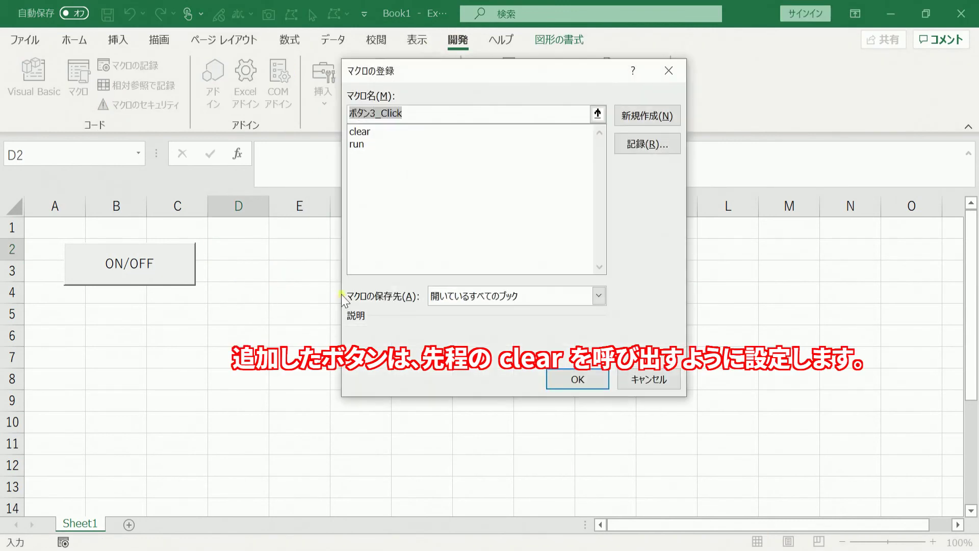
{"action": "left_click", "coordinate": [365, 132]}
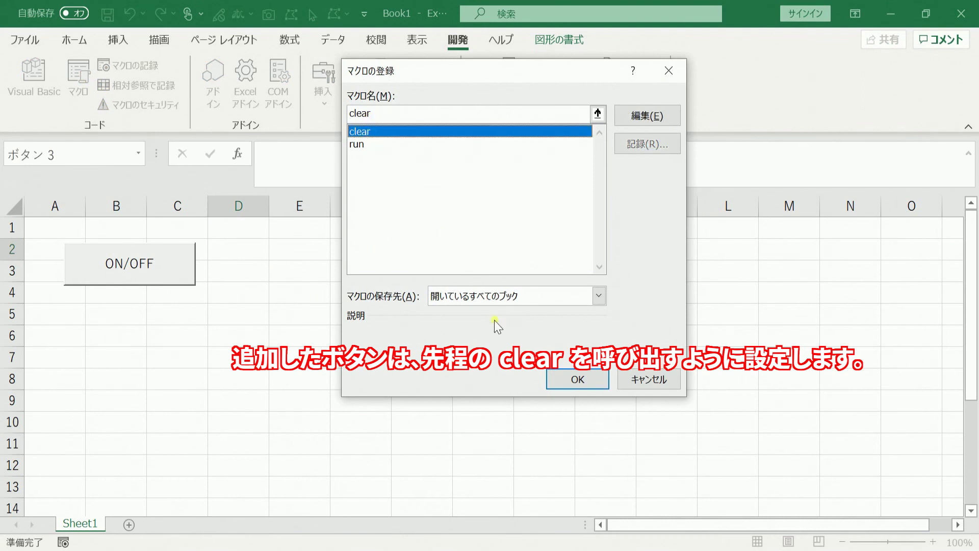
{"action": "left_click", "coordinate": [578, 380]}
Label the new button 初期化 and align it level with ON/OFF
{"action": "left_click", "coordinate": [261, 294]}
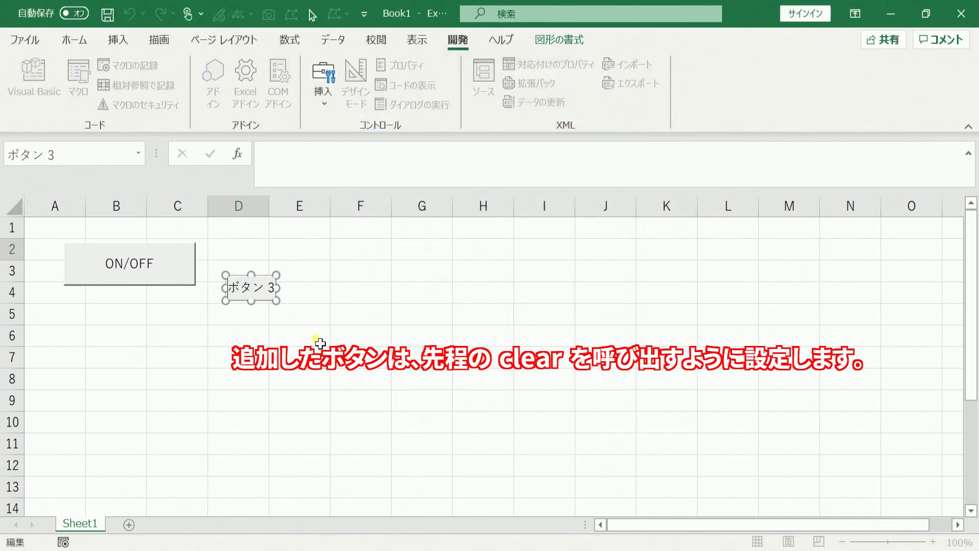
{"action": "key", "text": "BackSpace"}
{"action": "key", "text": "BackSpace"}
{"action": "key", "text": "BackSpace"}
{"action": "type", "text": "sho"}
{"action": "type", "text": "ki"}
{"action": "key", "text": "space"}
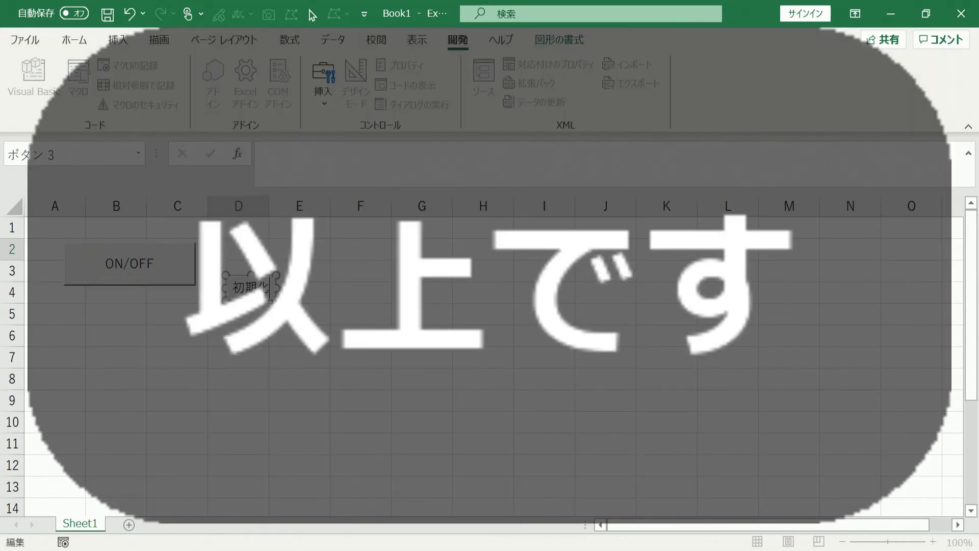
{"action": "left_click", "coordinate": [296, 316]}
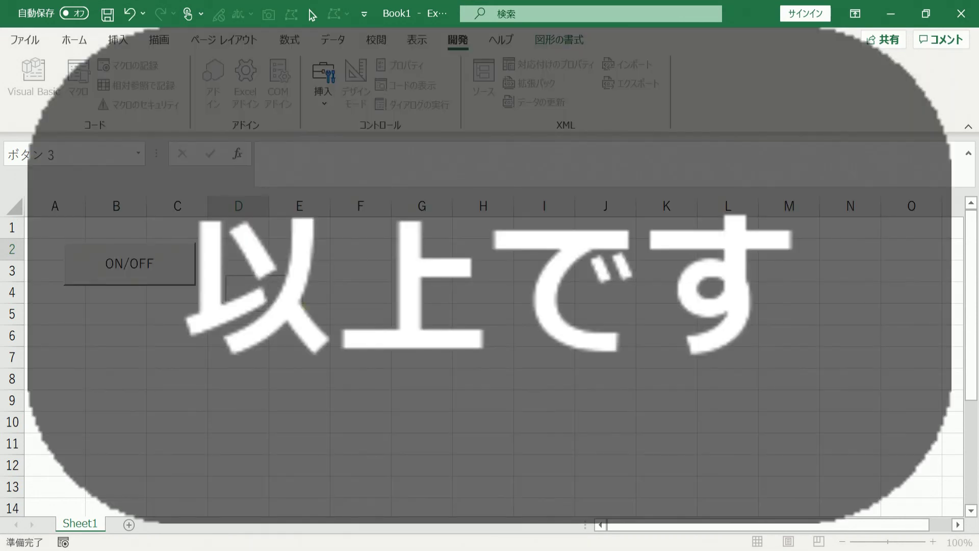
{"action": "left_click_drag", "start_coordinate": [316, 314], "coordinate": [316, 282]}
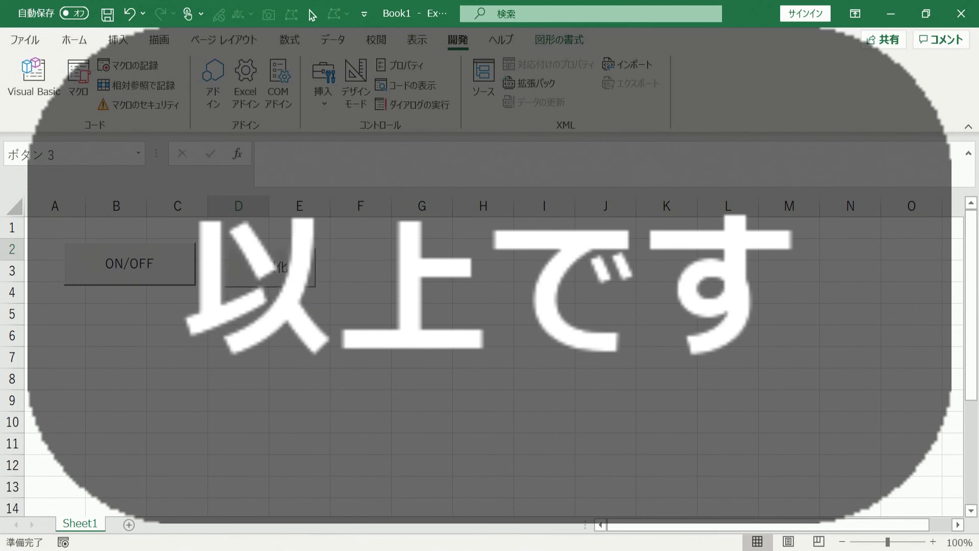
{"action": "left_click", "coordinate": [123, 357]}
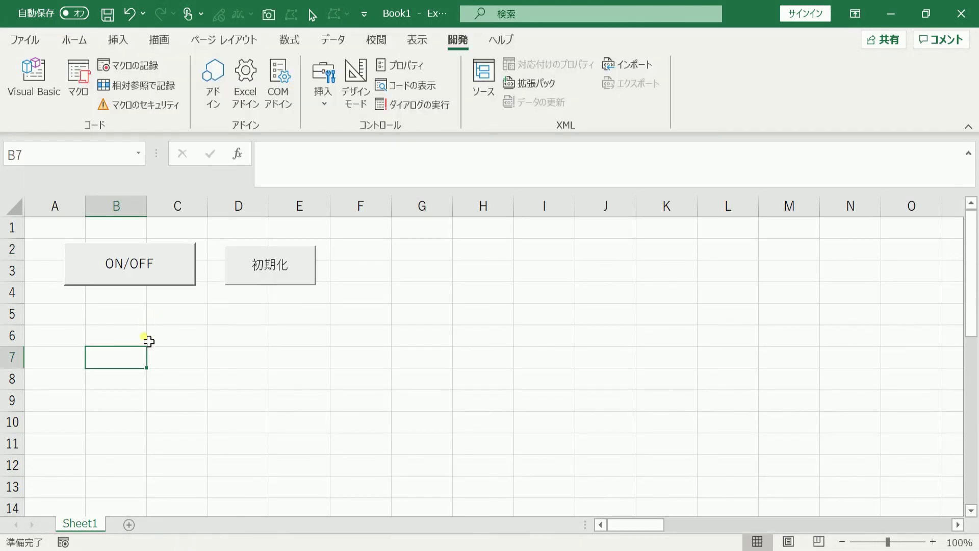
Run ON/OFF, clear with 初期化, zoom out, then repeat the draw-clear-draw cycle
{"action": "left_click", "coordinate": [158, 272]}
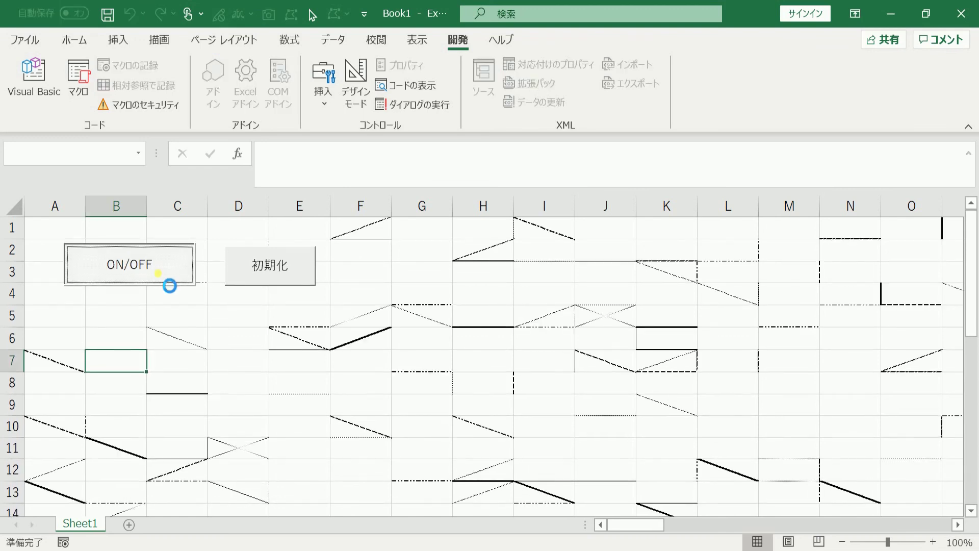
{"action": "left_click", "coordinate": [263, 281]}
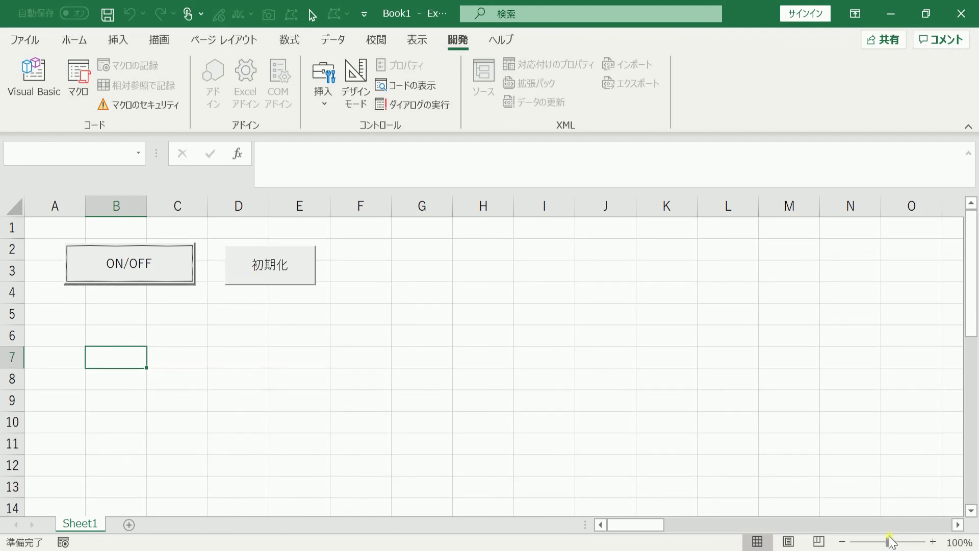
{"action": "left_click_drag", "start_coordinate": [887, 541], "coordinate": [860, 541]}
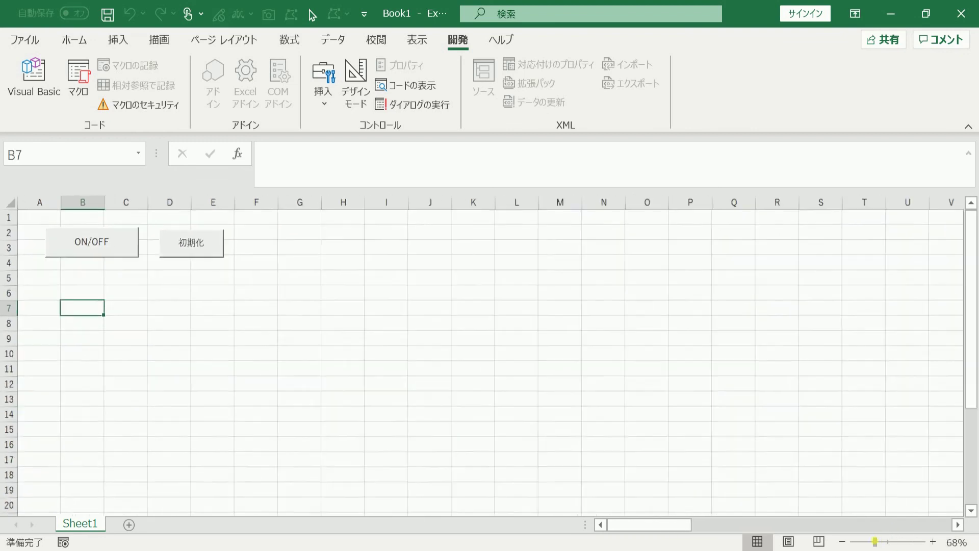
{"action": "left_click", "coordinate": [56, 219]}
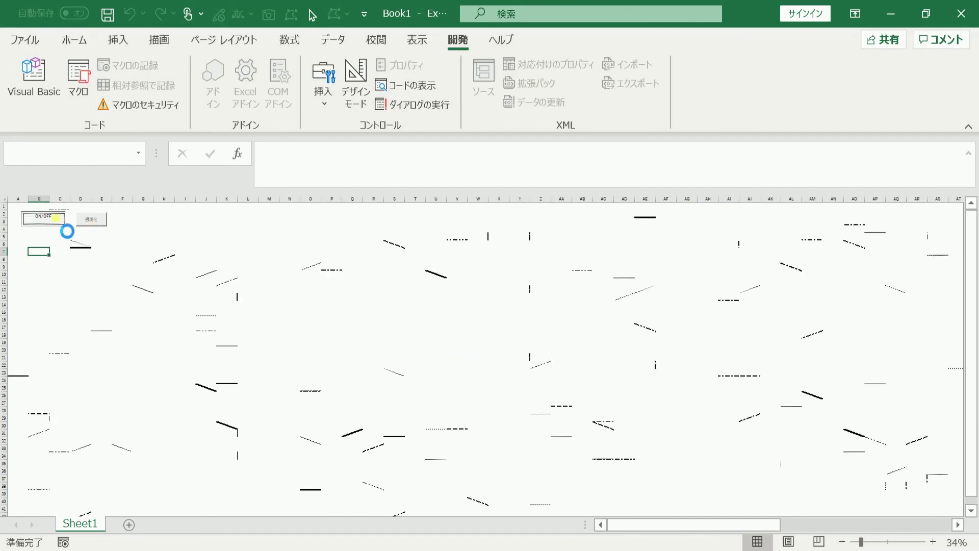
{"action": "left_click", "coordinate": [54, 219]}
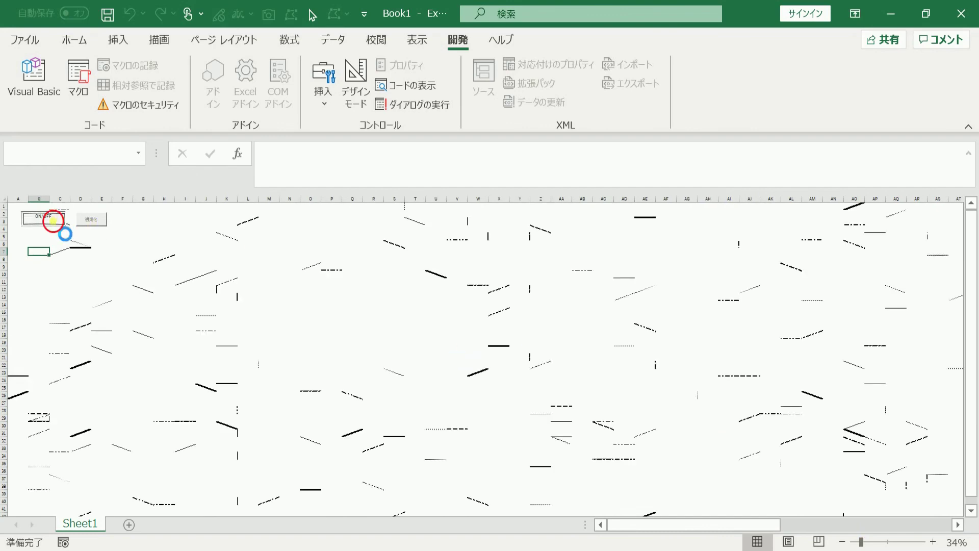
{"action": "left_click", "coordinate": [87, 220]}
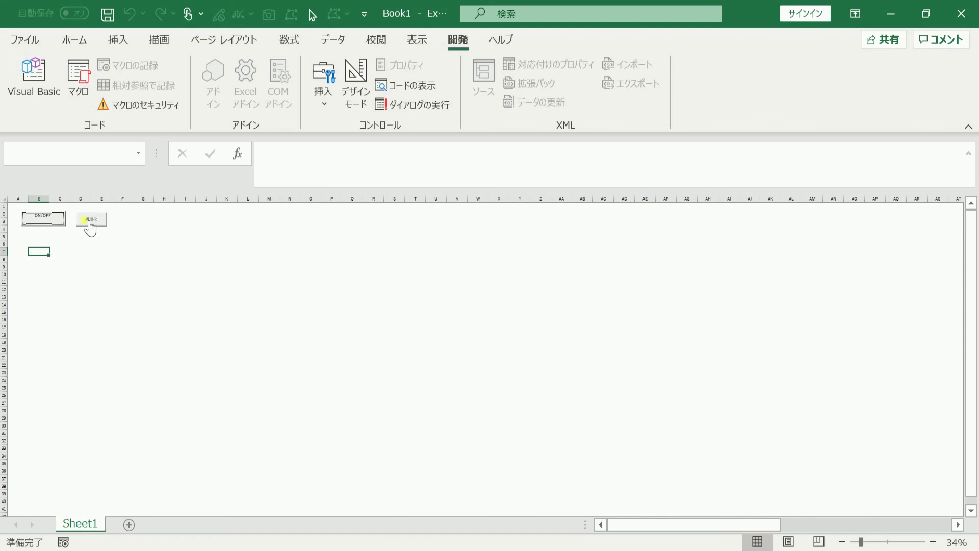
{"action": "left_click", "coordinate": [59, 220]}
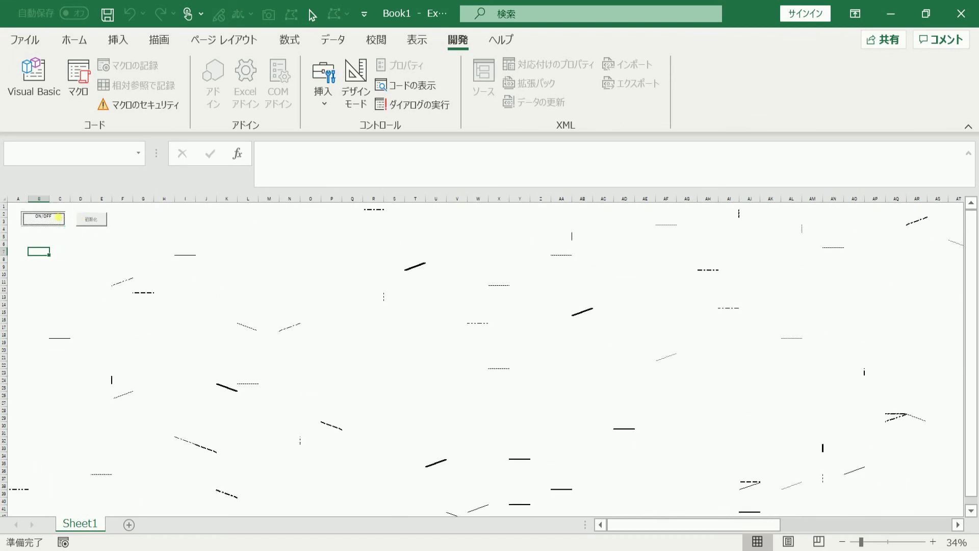